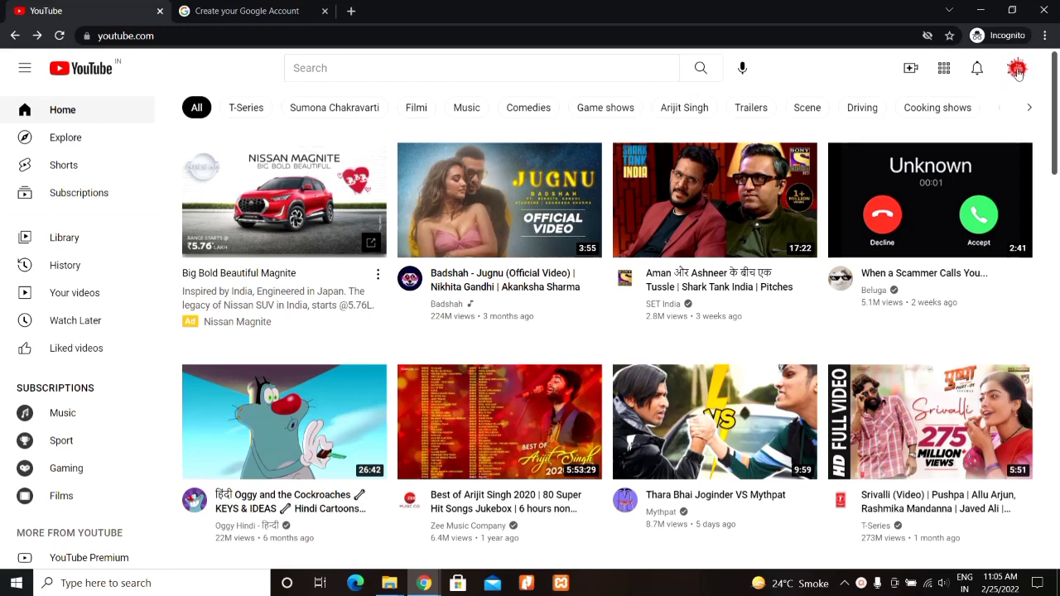
Step: Open the signed-in account menu on the YouTube home page
left_click(1017, 71)
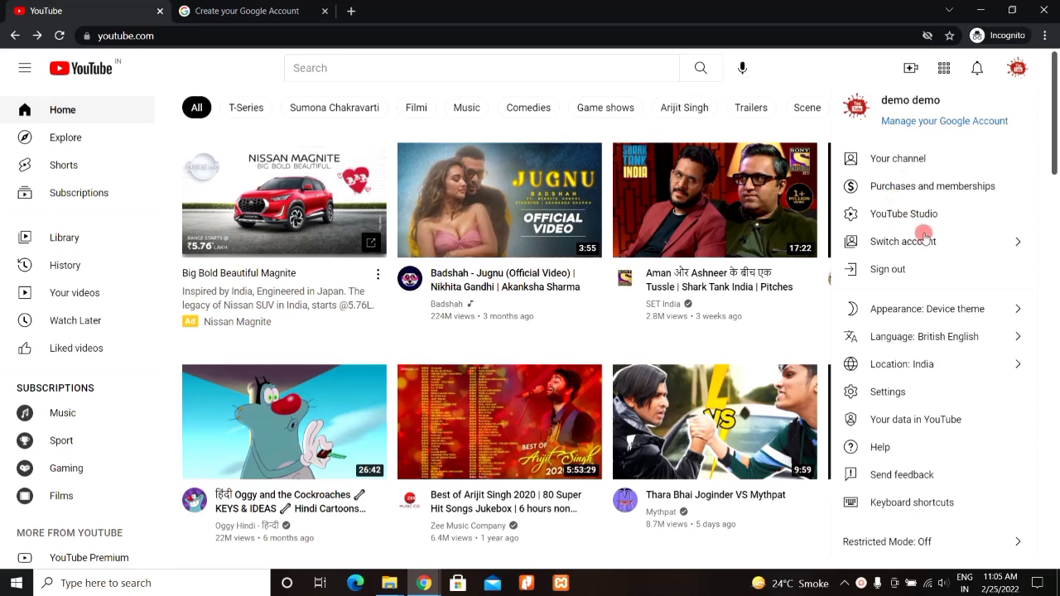
Step: Open YouTube Studio and go to the channel's Settings > Permissions
left_click(908, 219)
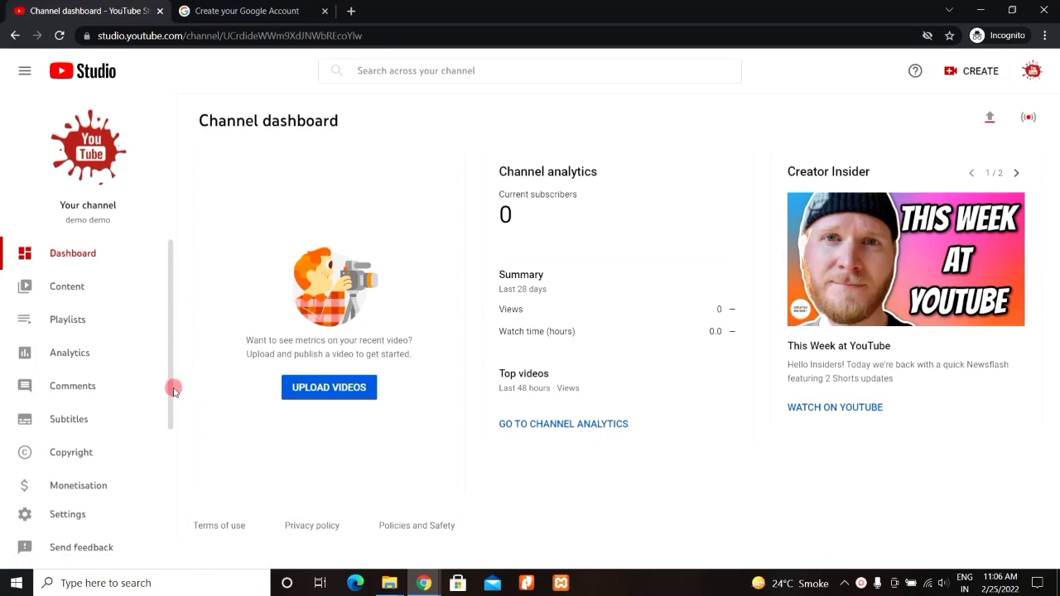
left_click_drag(174, 389, 174, 432)
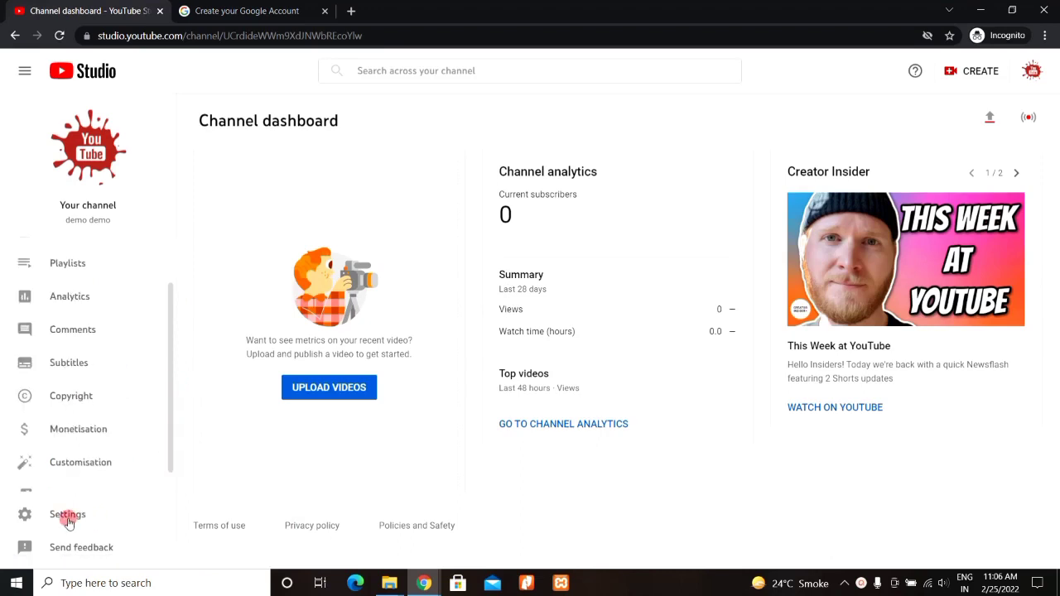
left_click(68, 516)
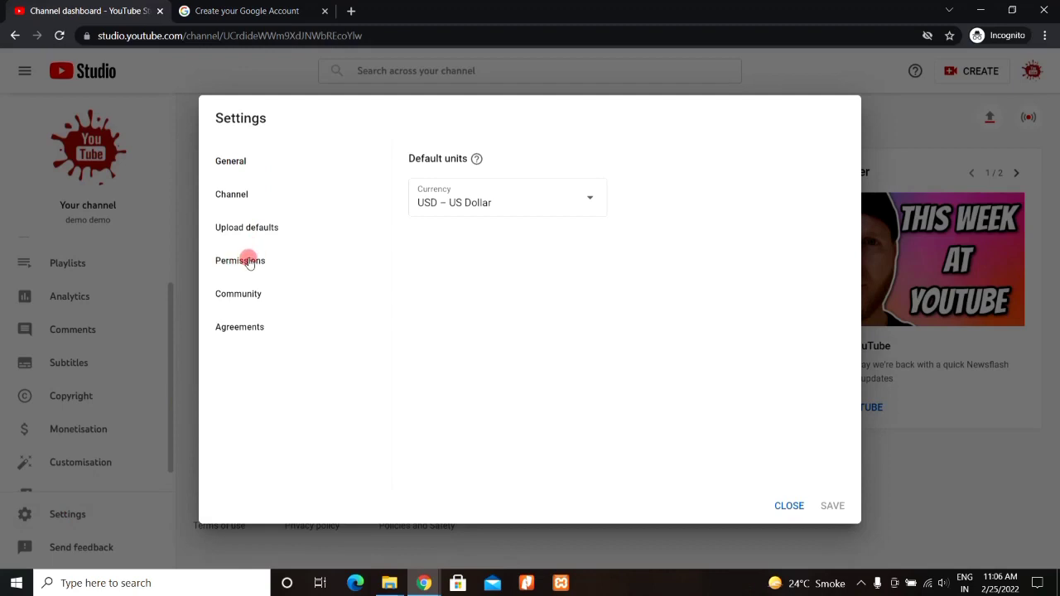
left_click(248, 262)
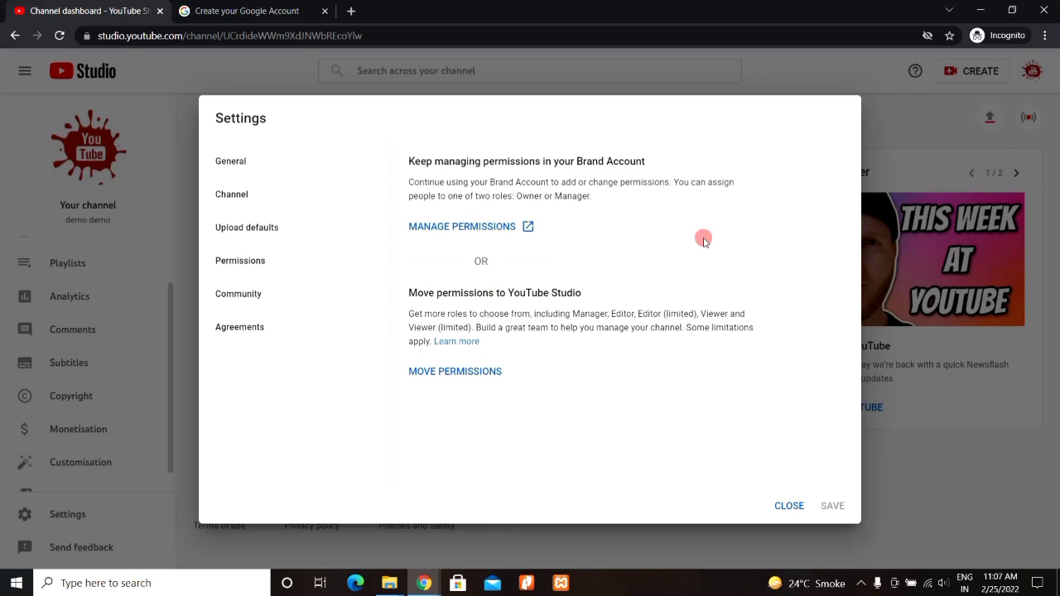
Step: Read the Brand Account permission options, then close the settings
left_click_drag(577, 161, 585, 160)
left_click_drag(675, 155, 675, 159)
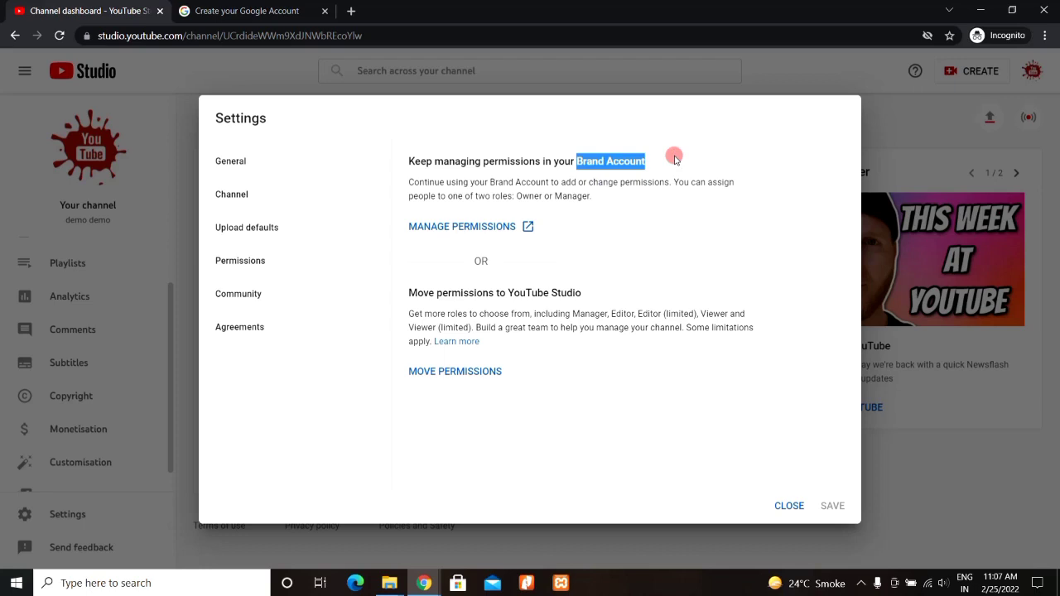
left_click(671, 175)
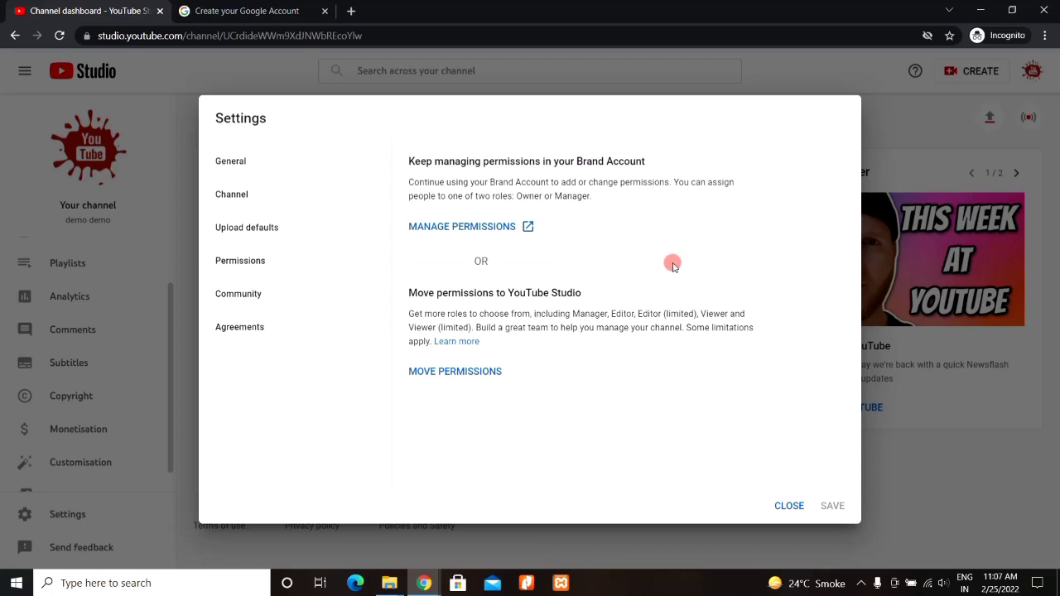
left_click(790, 506)
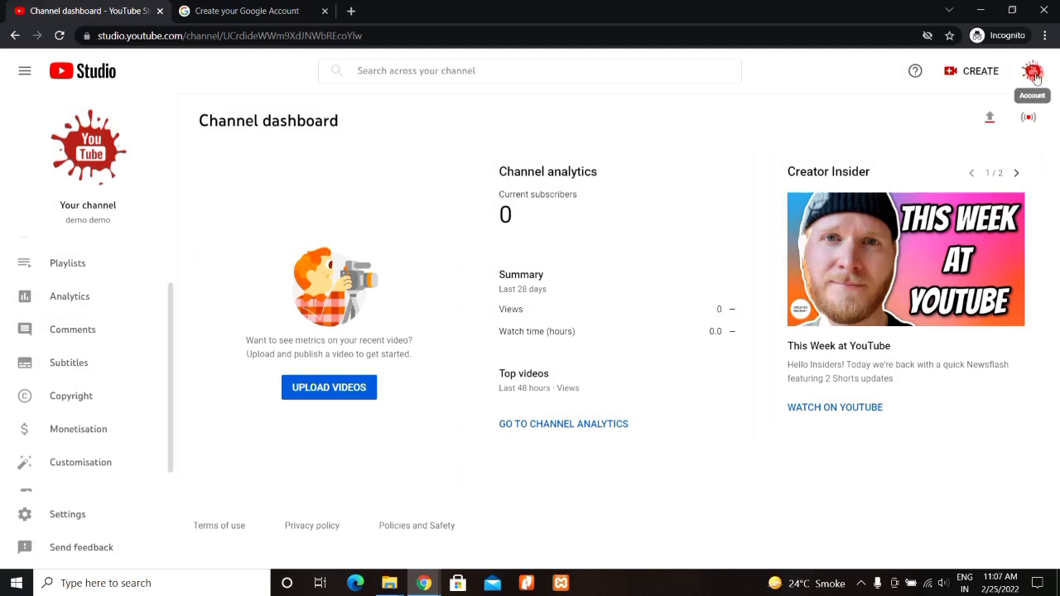
left_click(1033, 72)
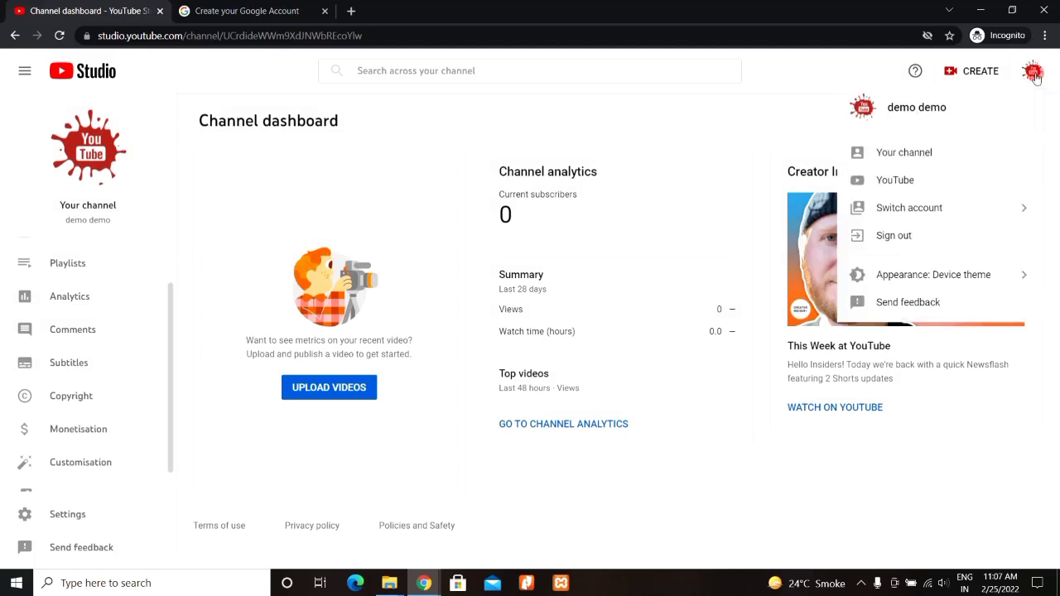
left_click(936, 210)
left_click(940, 207)
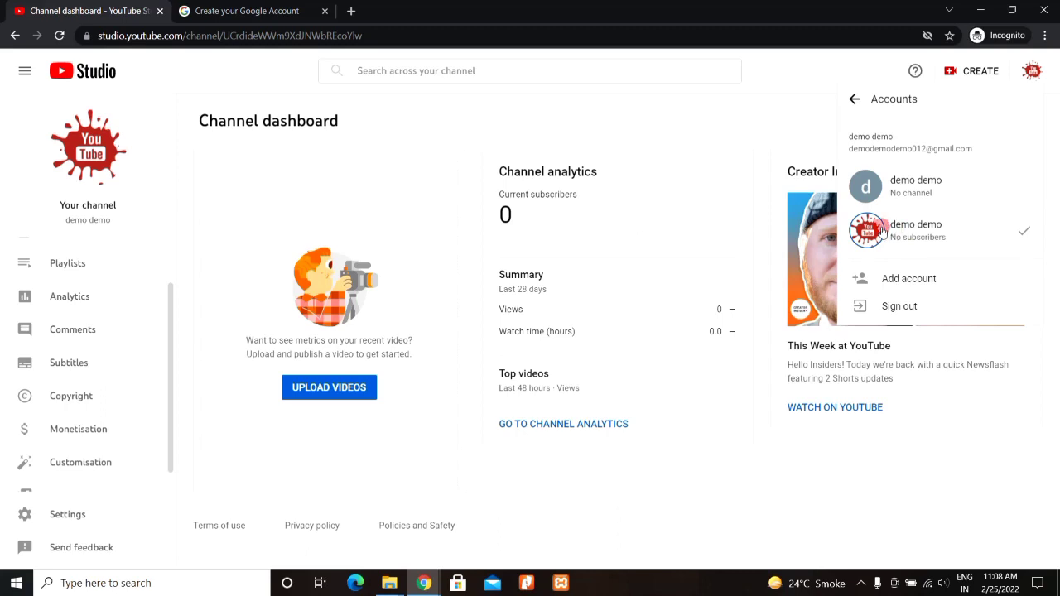
left_click(767, 115)
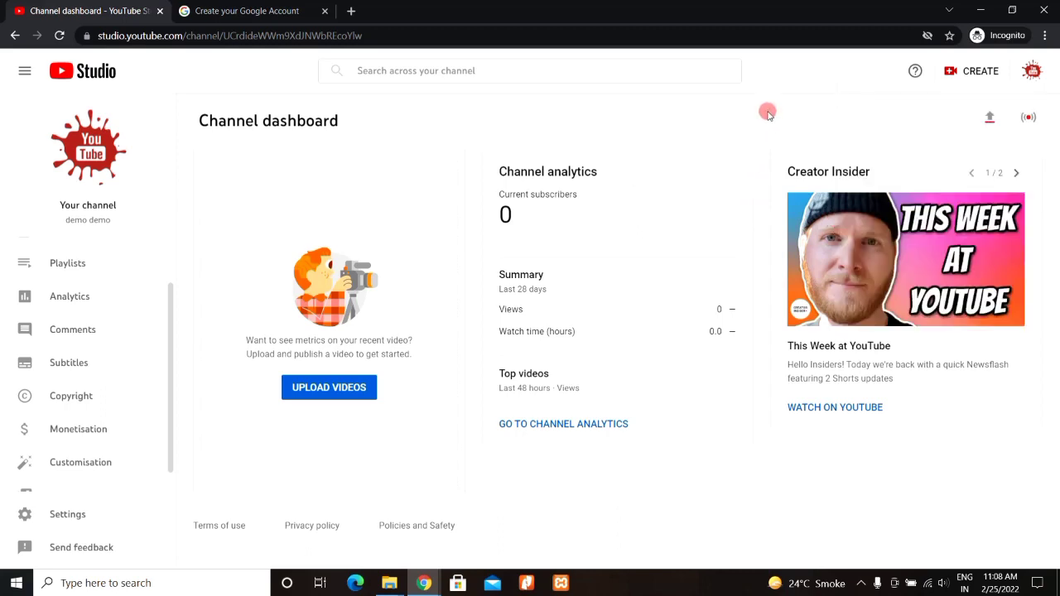
Step: Fill in the new account's last name, username and password, then continue
left_click(249, 20)
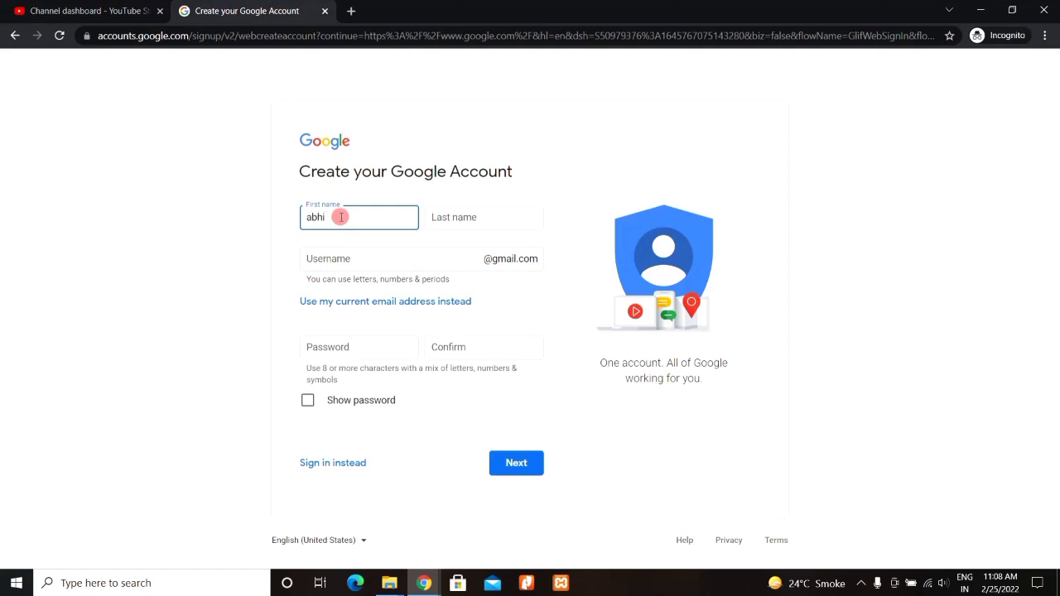
left_click(439, 218)
type("sharma")
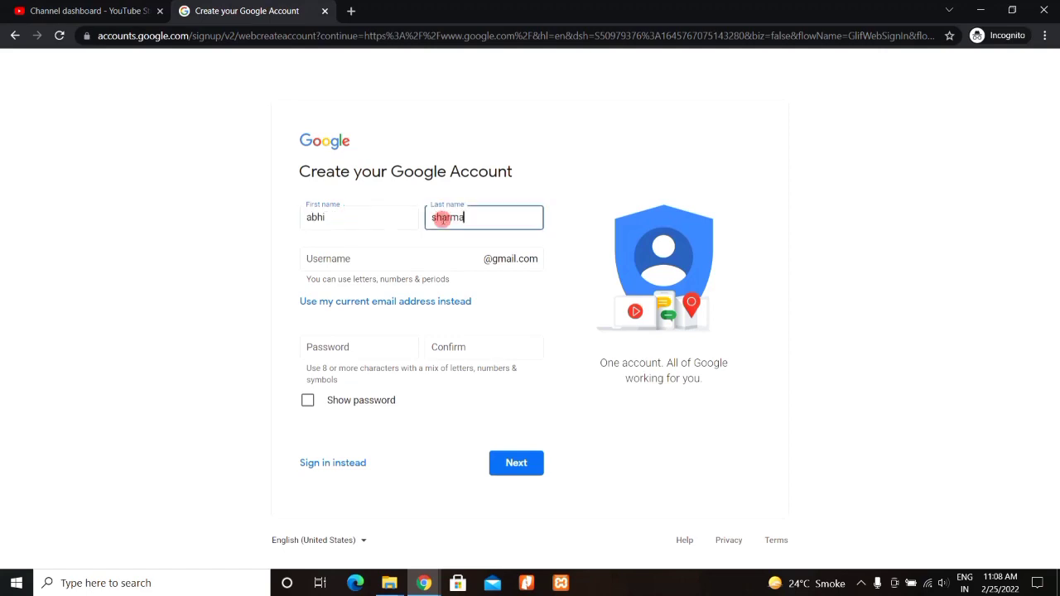
left_click(389, 258)
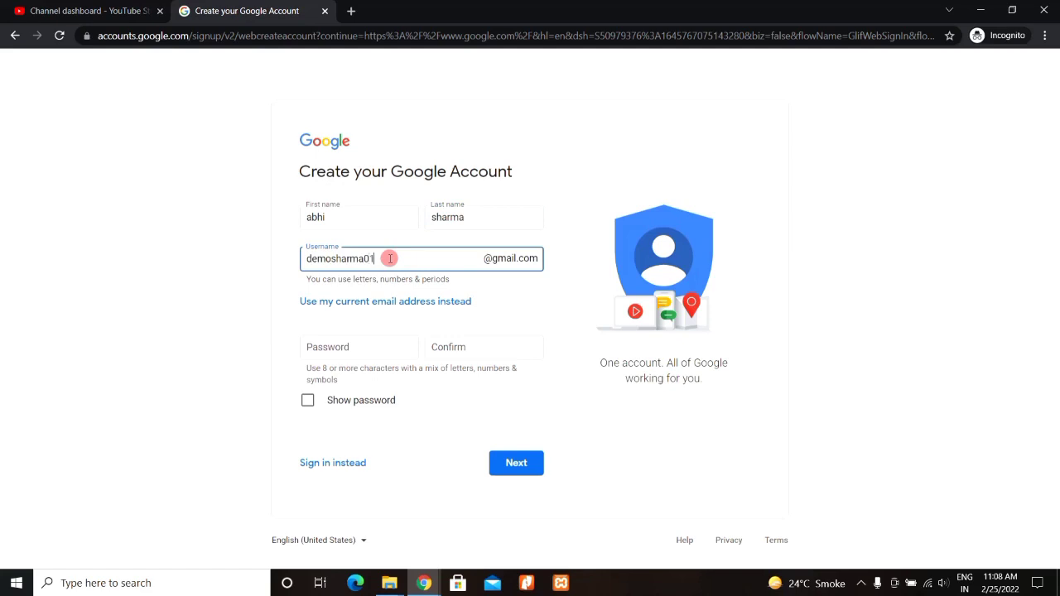
left_click(351, 344)
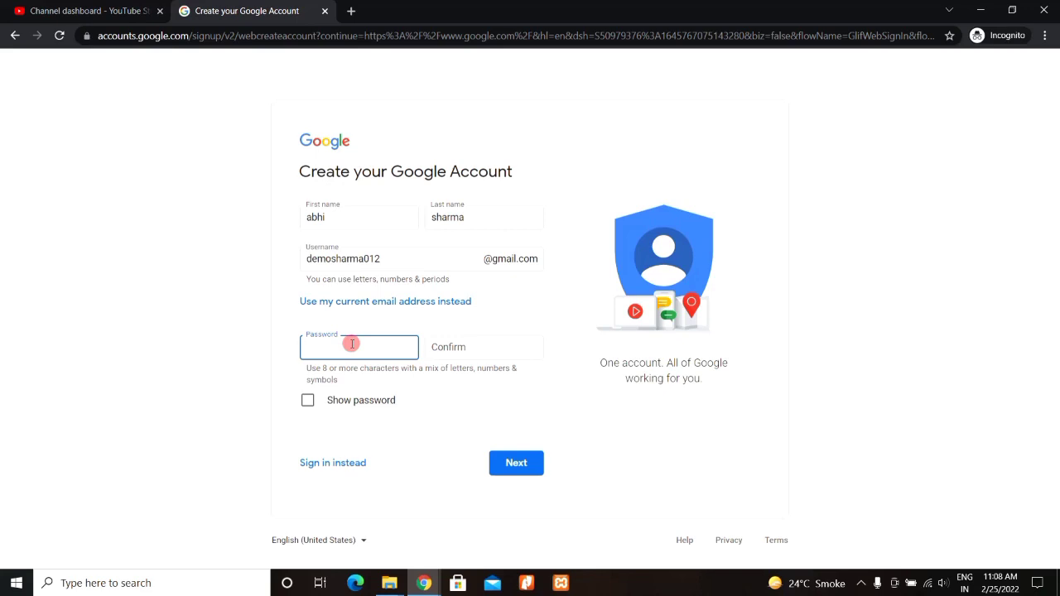
type("********")
left_click(457, 350)
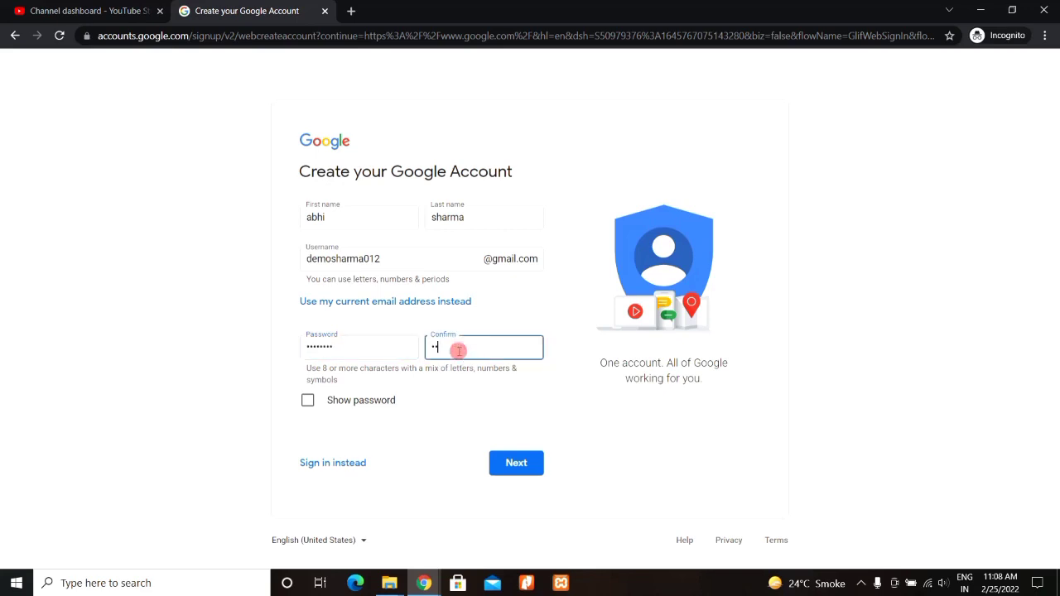
type("********")
left_click(515, 462)
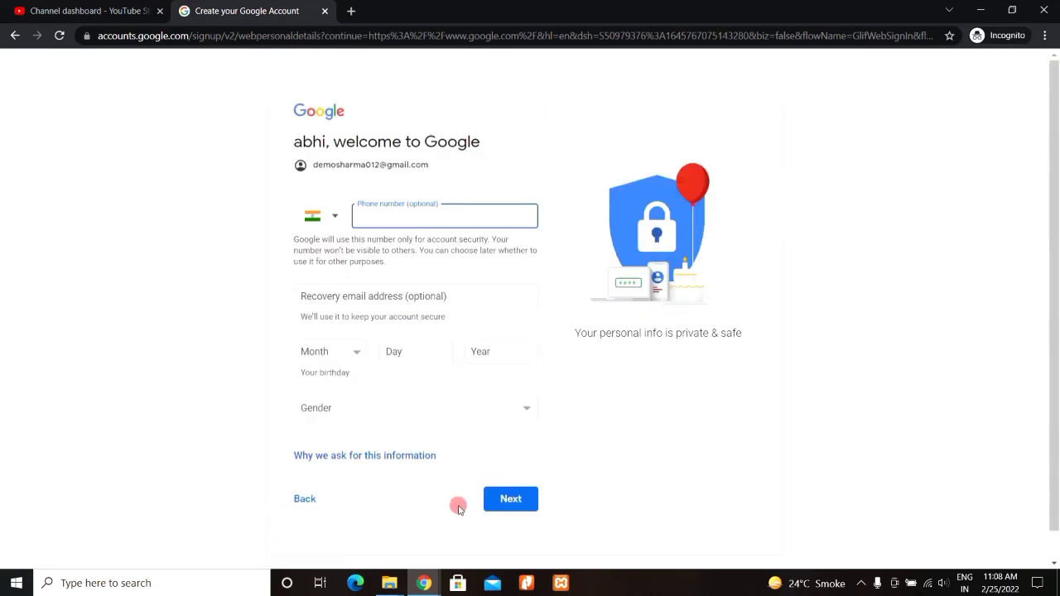
Step: Set gender to Male and birthday to January 1, 1994, then submit
left_click(338, 406)
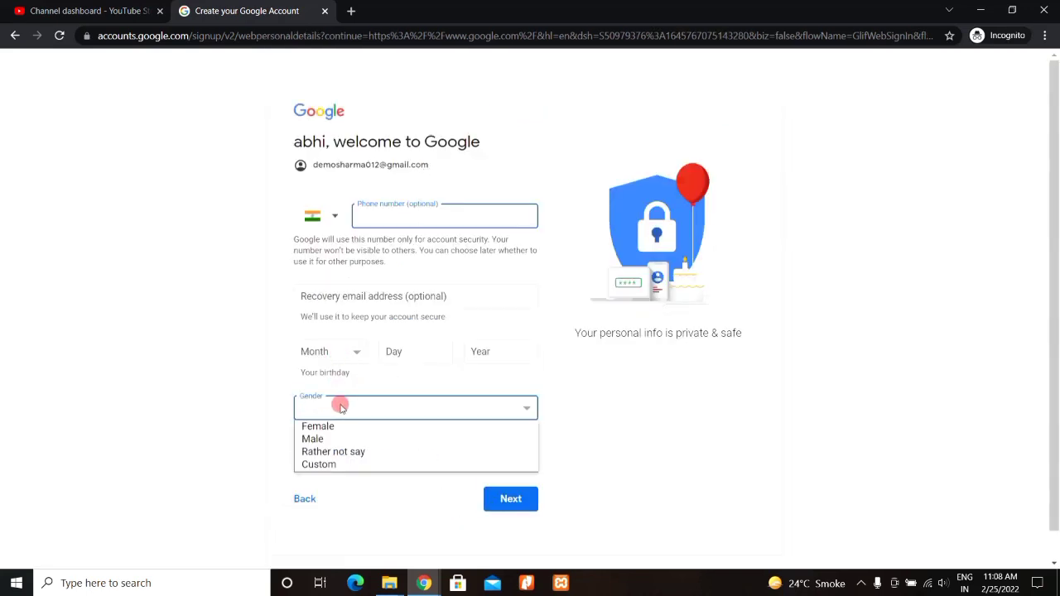
left_click(323, 442)
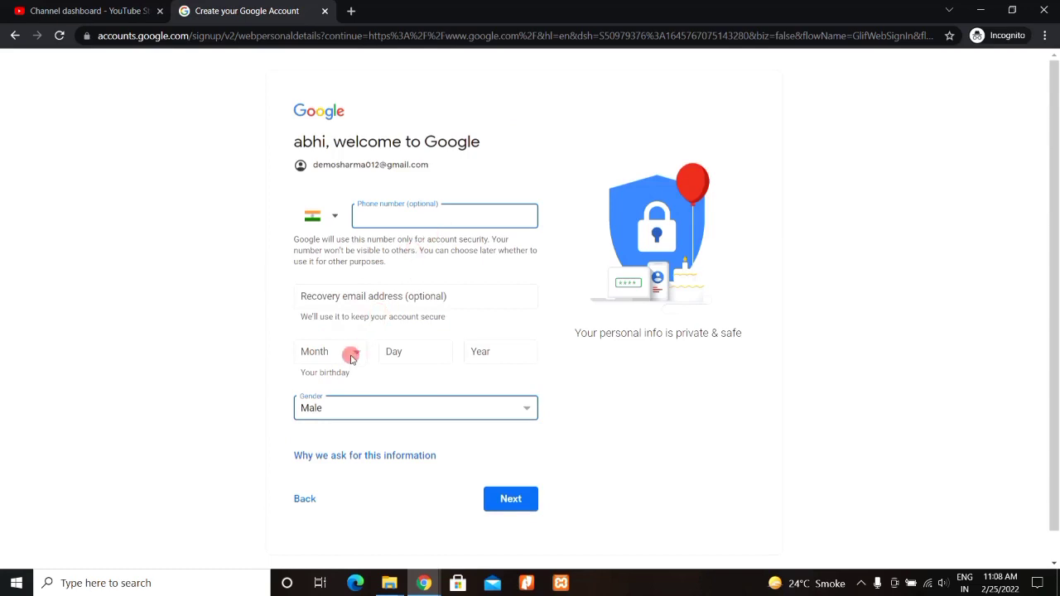
left_click(358, 356)
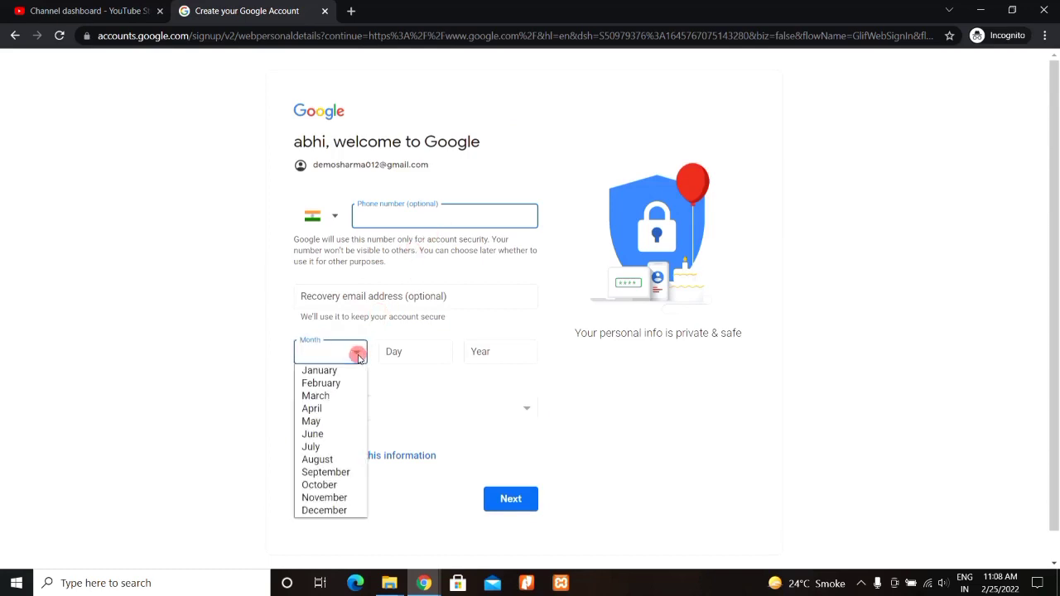
left_click(370, 371)
left_click(430, 356)
type("1")
left_click(477, 351)
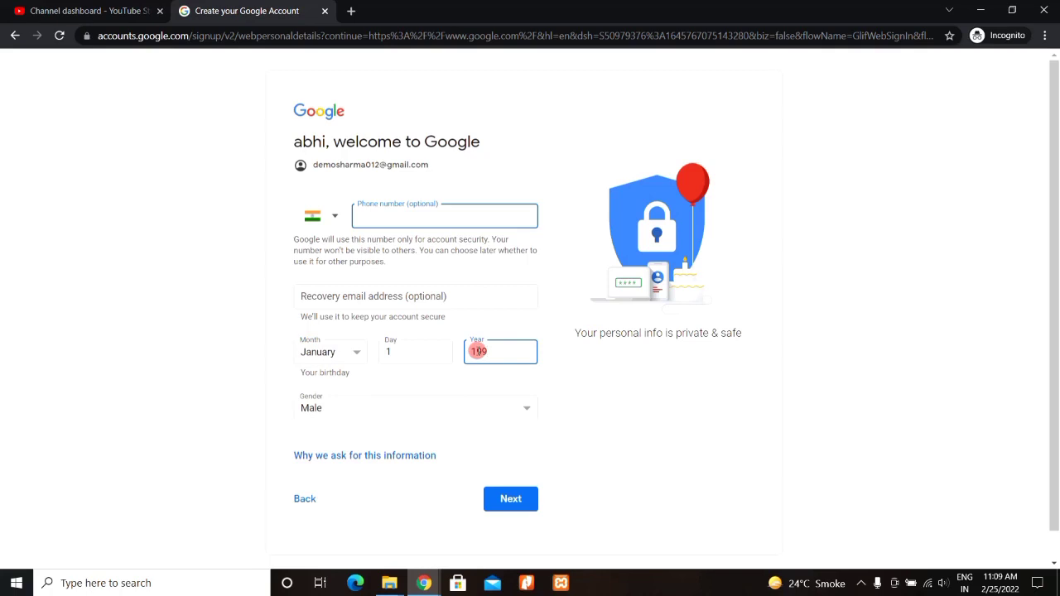
type("1994")
left_click(509, 502)
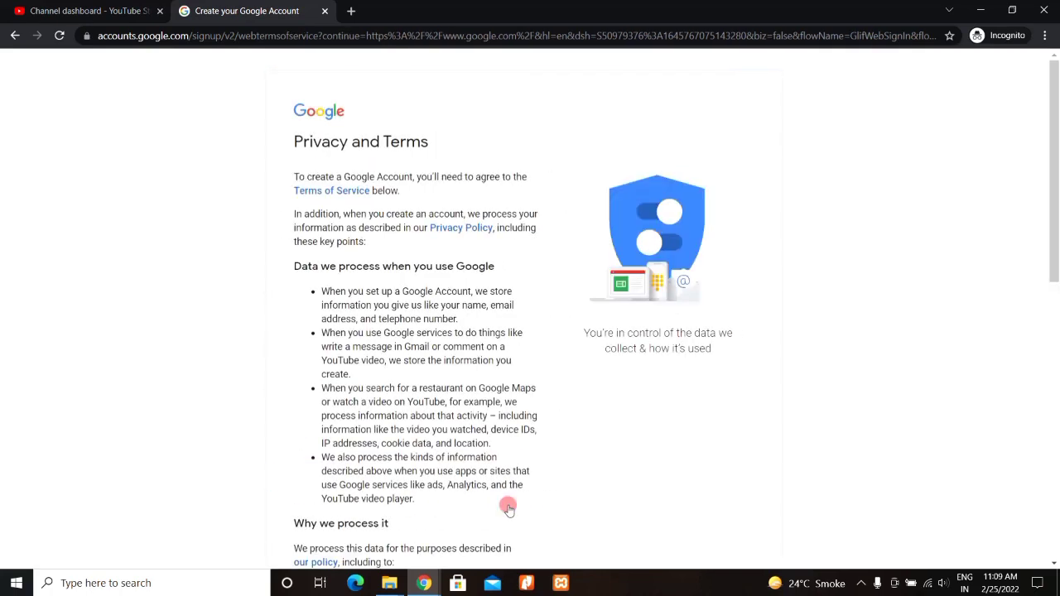
Step: Accept the Privacy and Terms to finish creating the Google account
left_click_drag(1055, 215, 1056, 487)
left_click(494, 469)
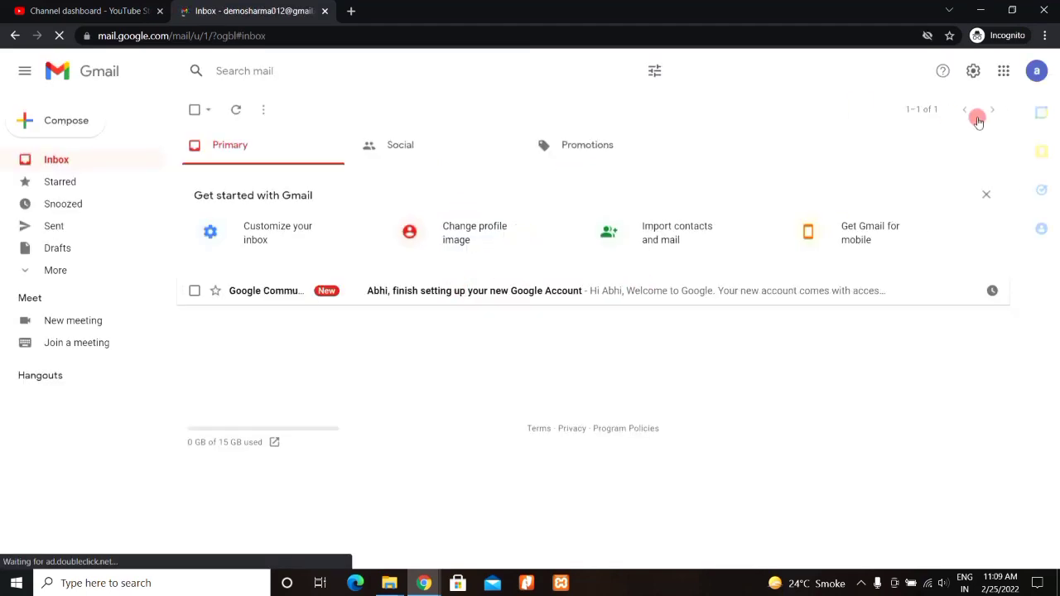
Step: Check the new account's email address in Gmail, then go back to YouTube Studio
left_click(1035, 76)
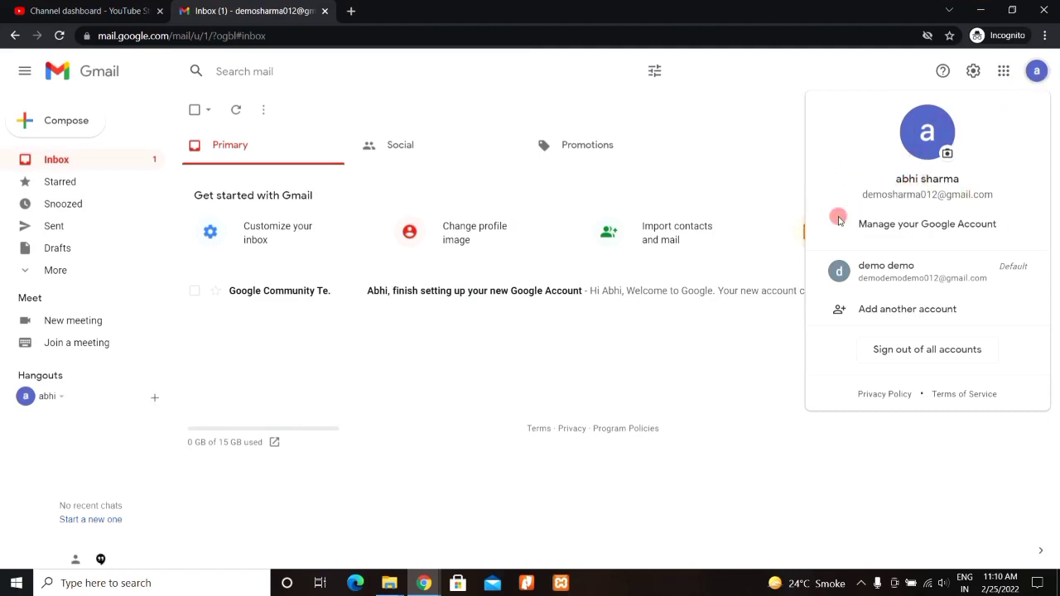
left_click_drag(863, 196, 993, 196)
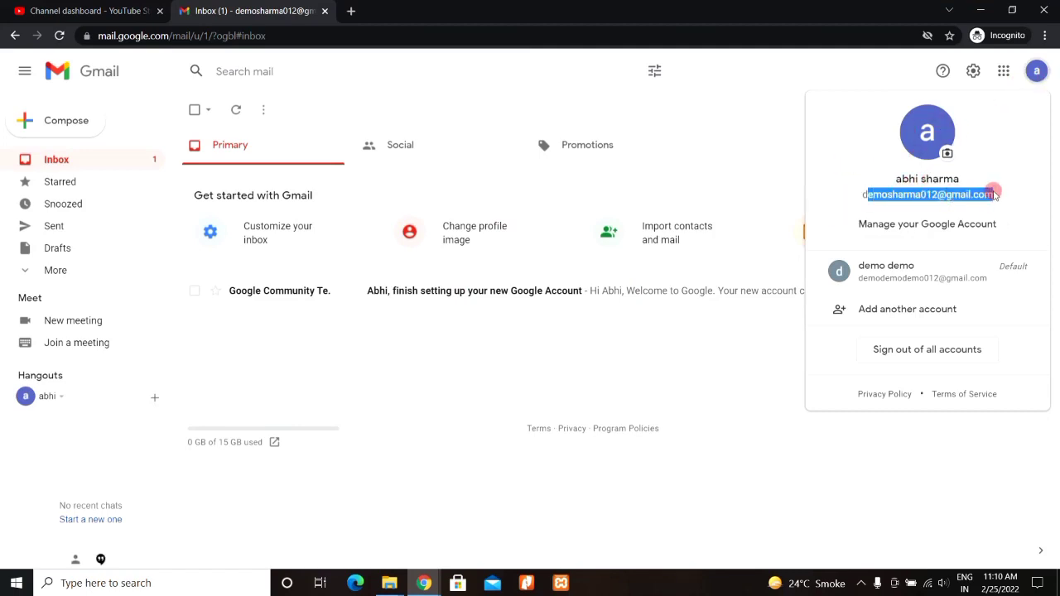
left_click(831, 152)
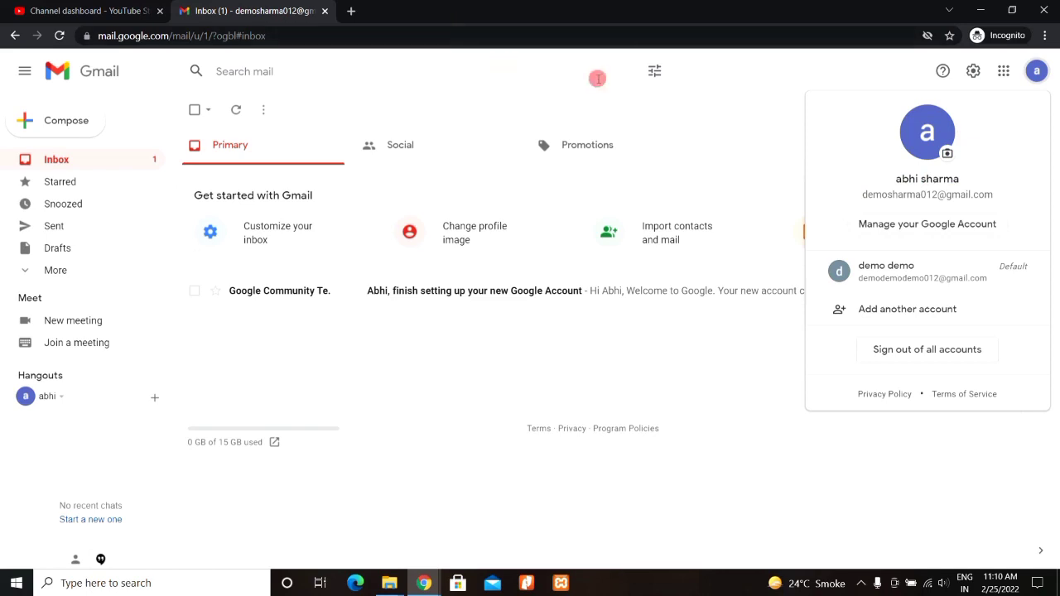
left_click(718, 71)
left_click(89, 8)
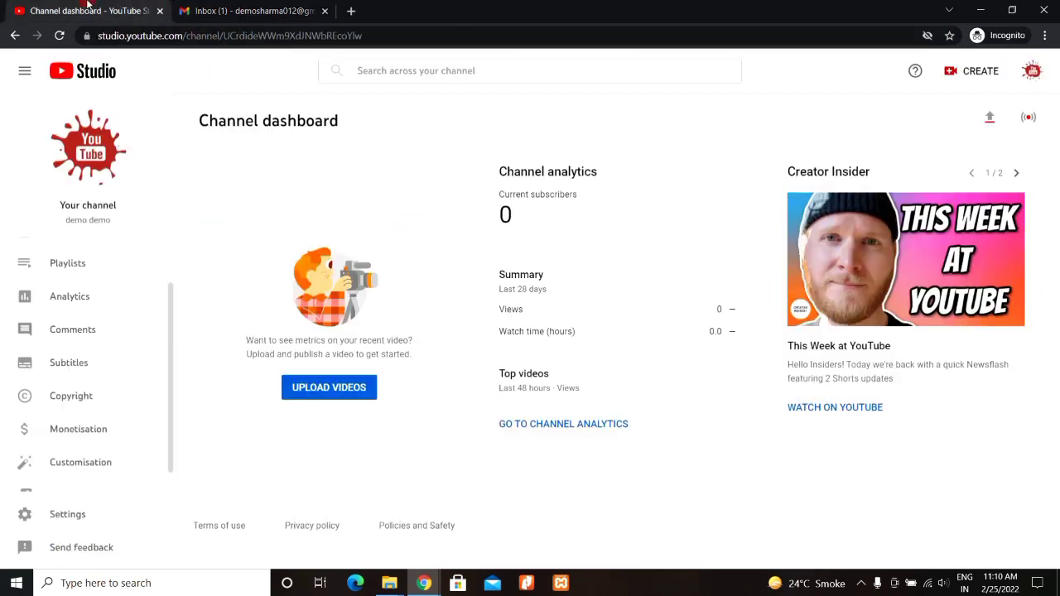
Step: From Settings > Permissions, open the Brand Account's Manage Permissions page
left_click(68, 524)
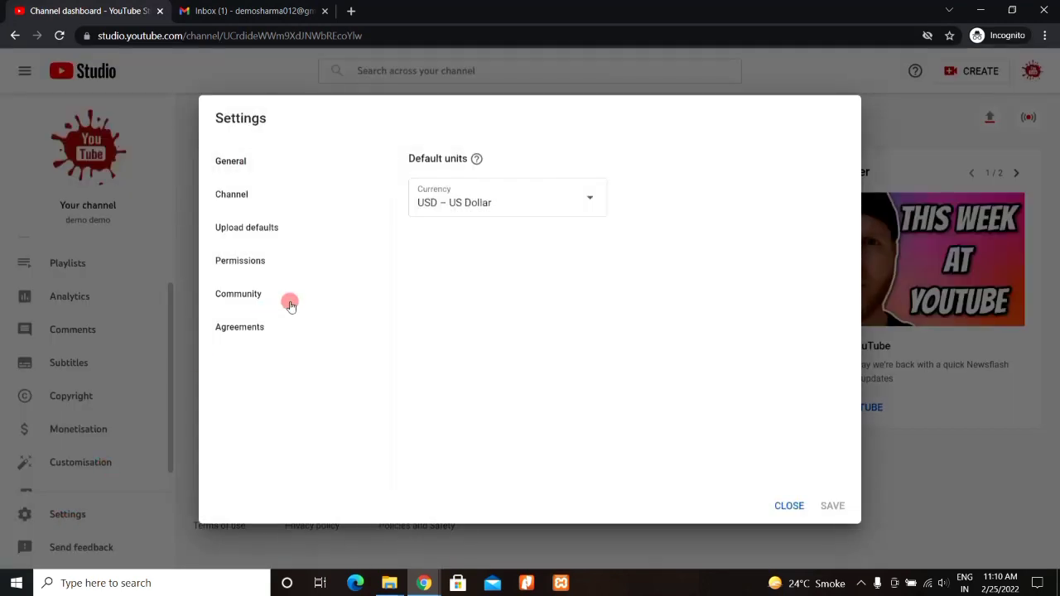
left_click(257, 263)
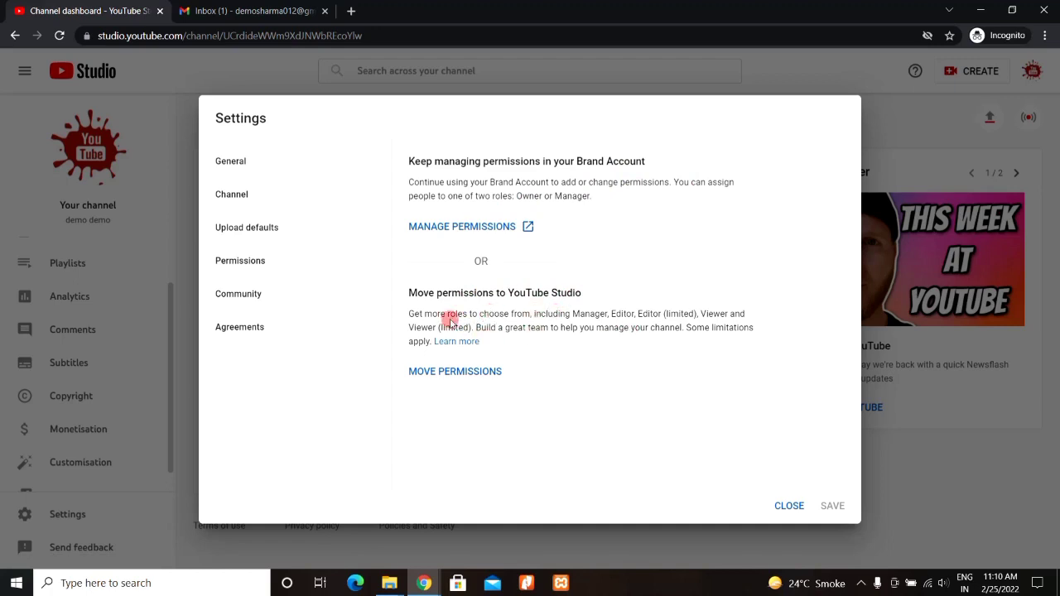
left_click_drag(537, 316, 529, 312)
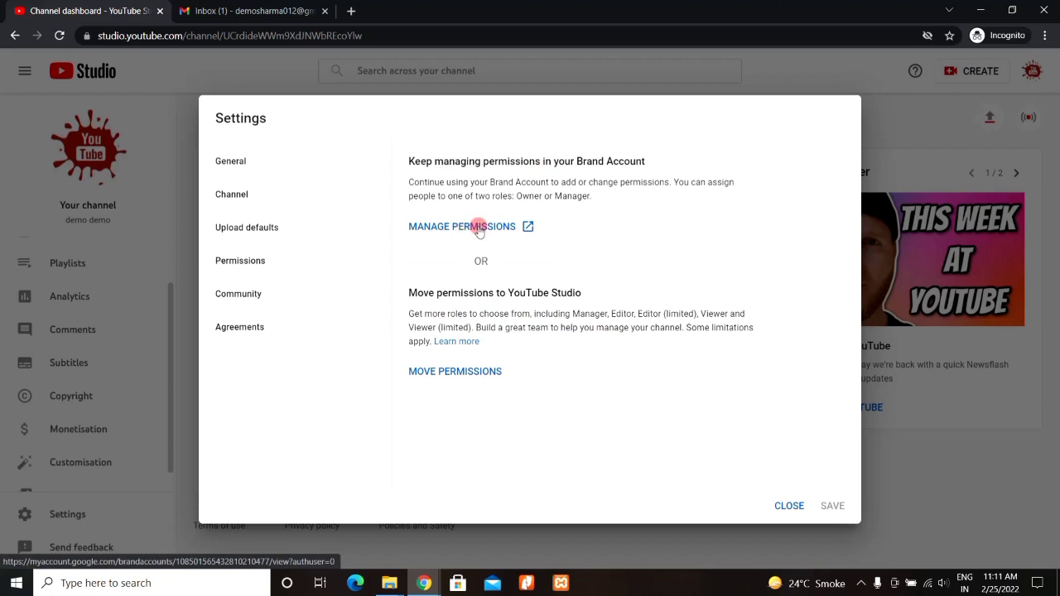
left_click(478, 232)
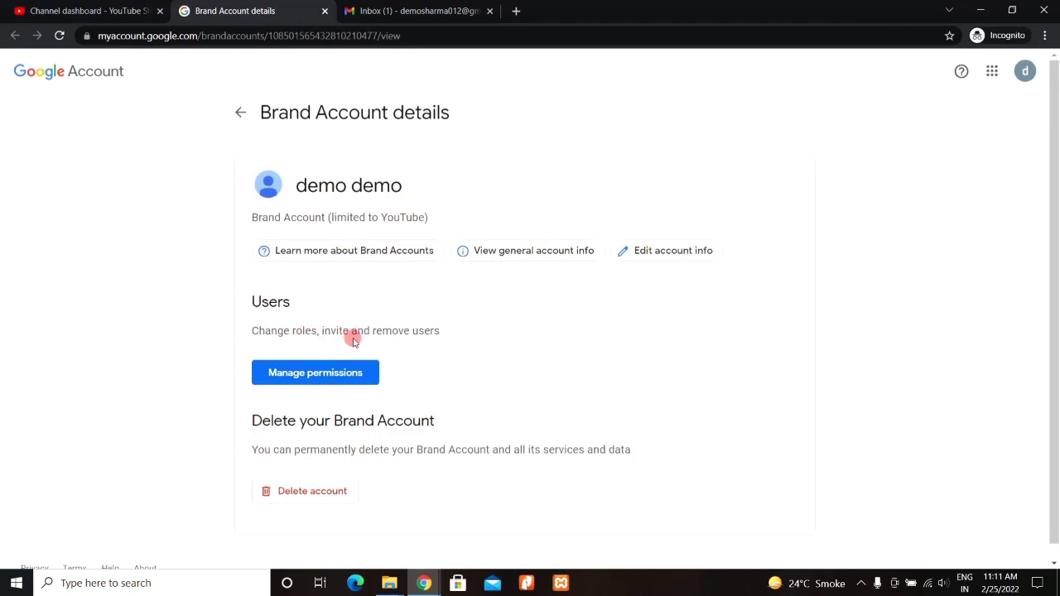
left_click(337, 379)
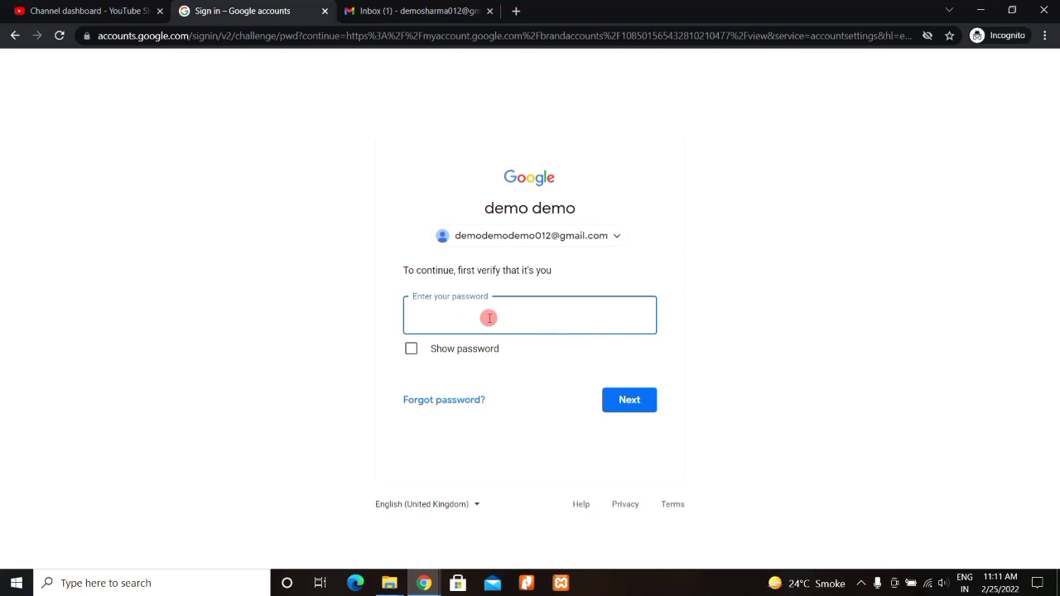
Step: Re-verify the account password, reopen Manage permissions and begin adding a new user
key("ctrl+v")
left_click(625, 399)
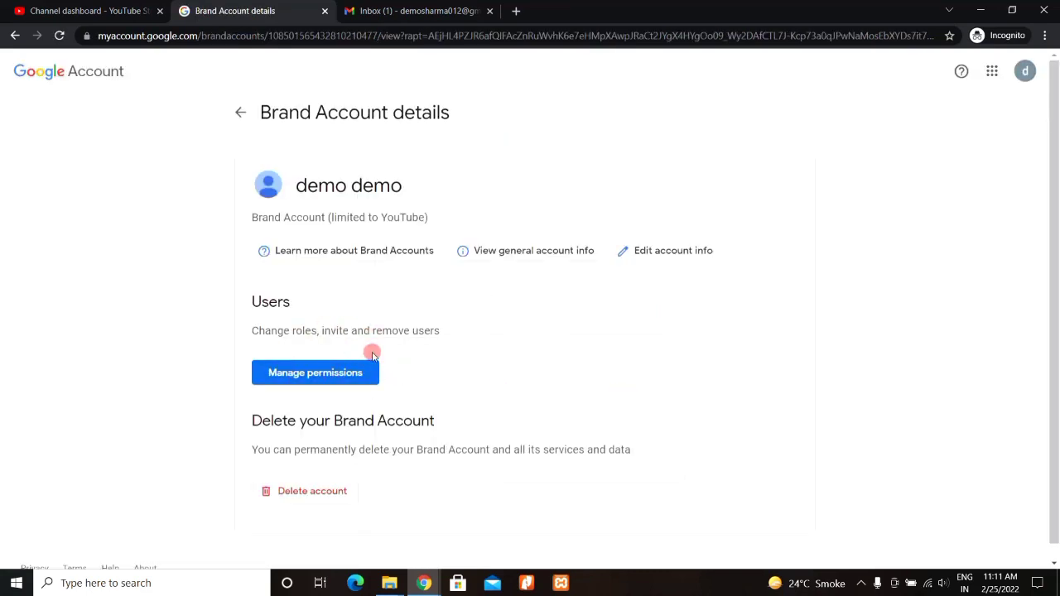
left_click(334, 374)
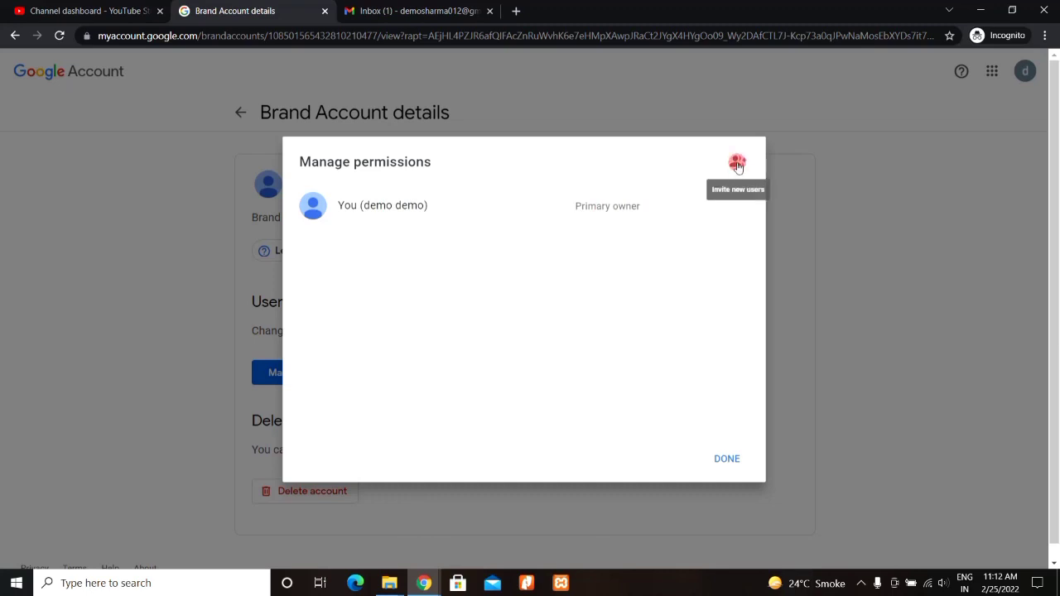
left_click(737, 163)
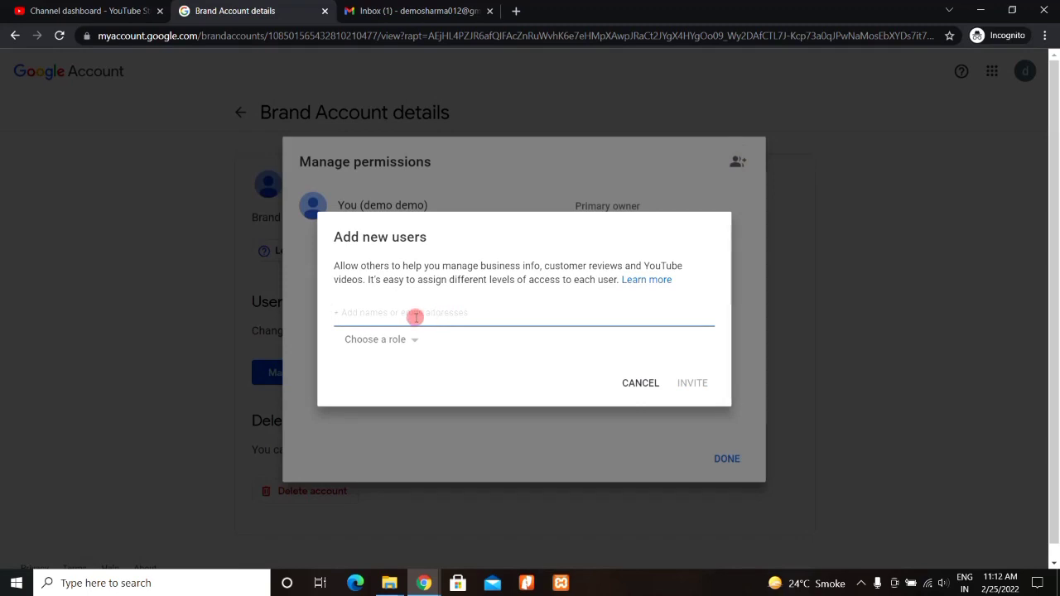
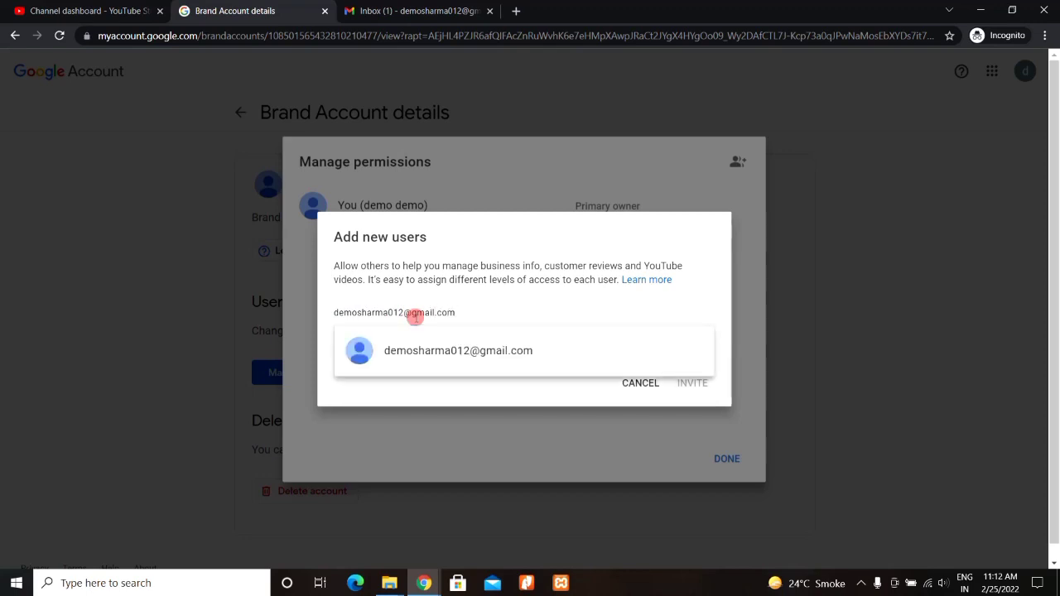
Step: Invite the second Gmail account to the Brand Account with the Owner role
left_click(485, 352)
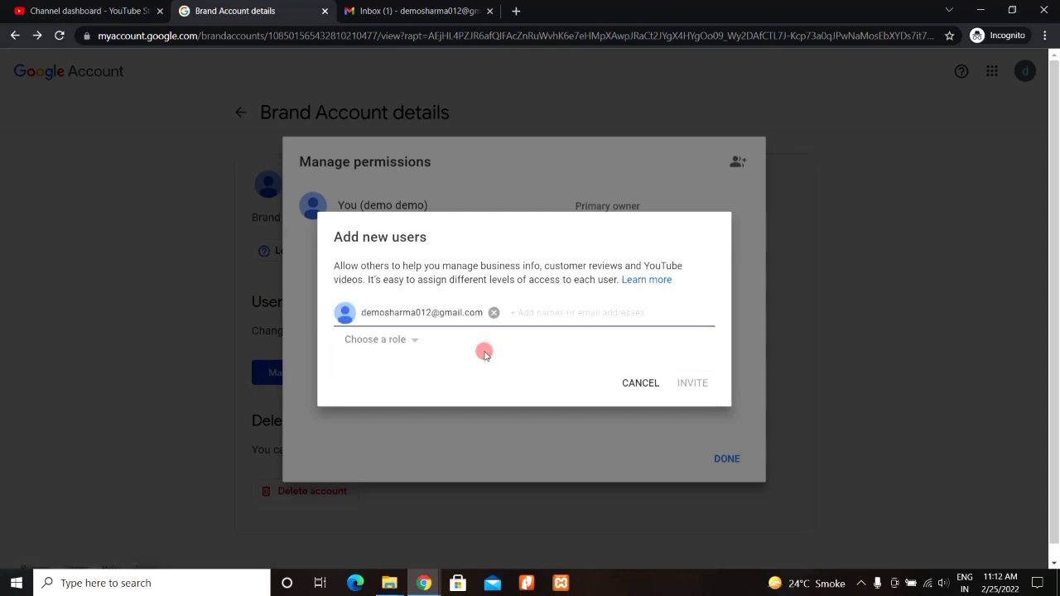
left_click(415, 341)
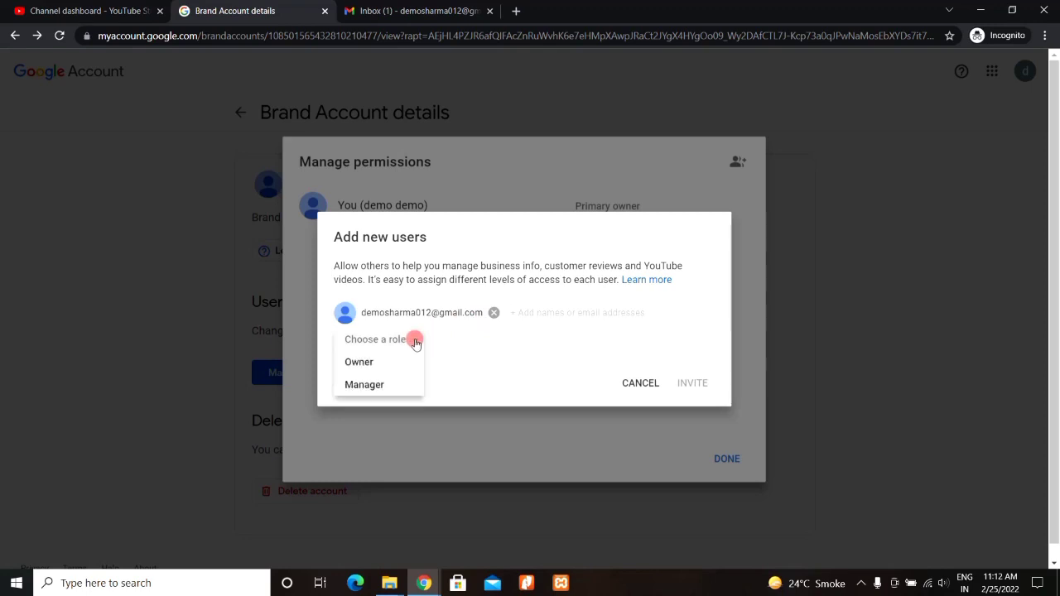
left_click(361, 364)
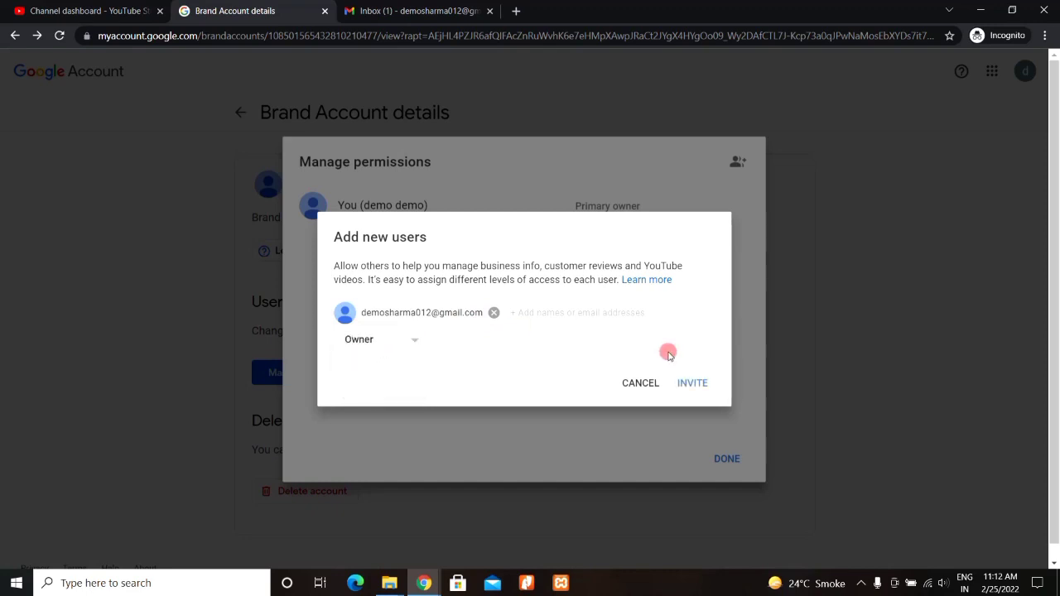
left_click(692, 382)
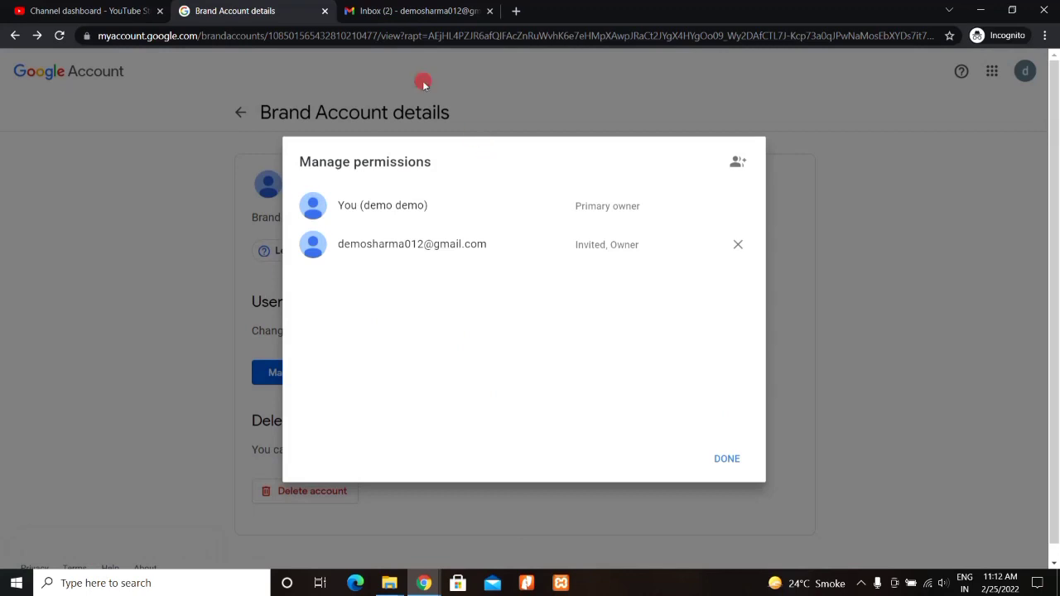
Step: In the second account's Gmail, open the invitation email and accept Brand Account ownership
left_click(423, 10)
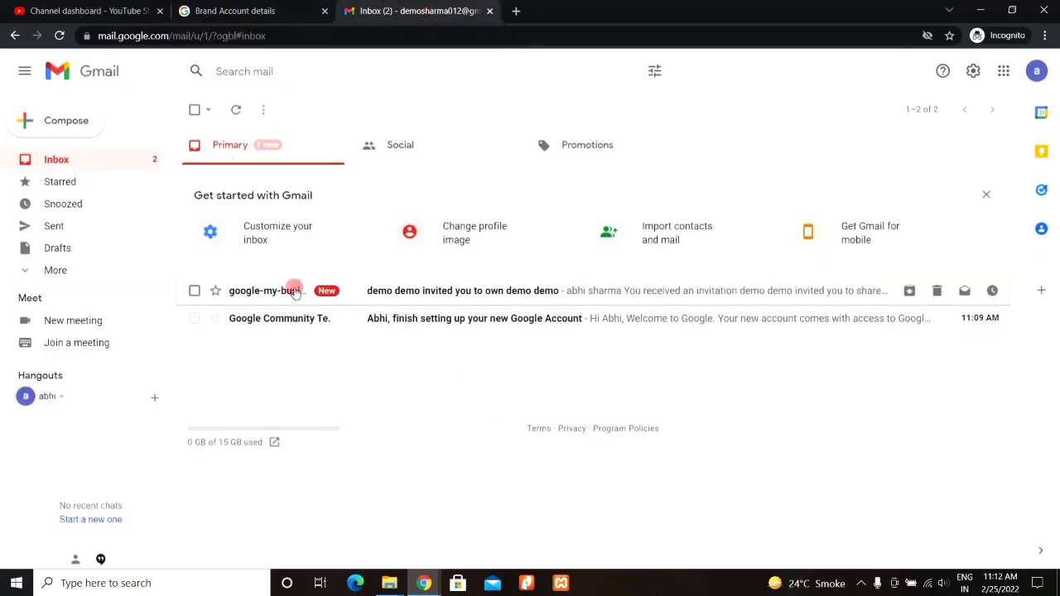
left_click(420, 296)
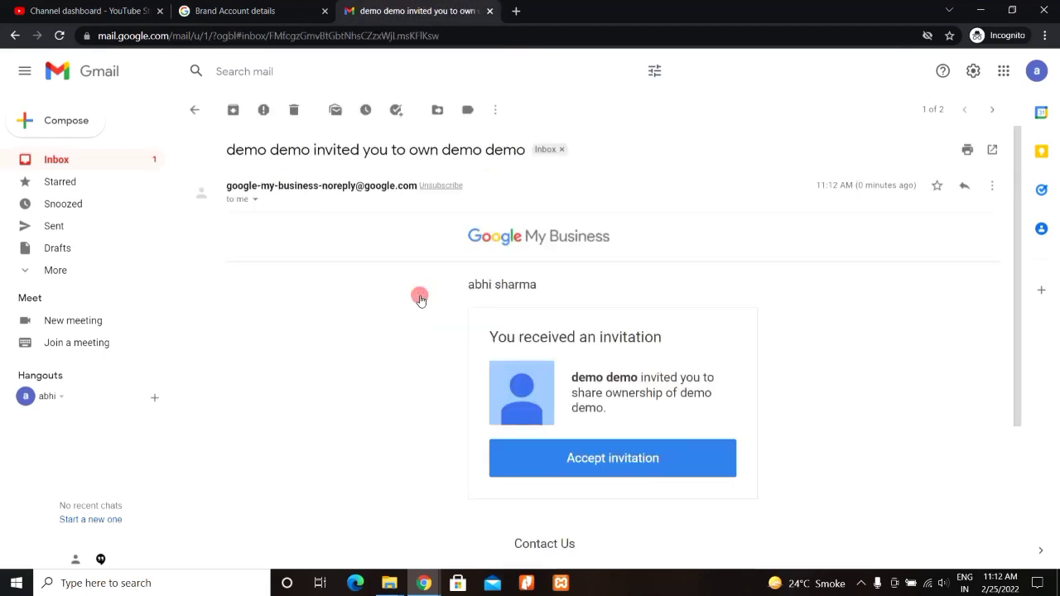
left_click(612, 466)
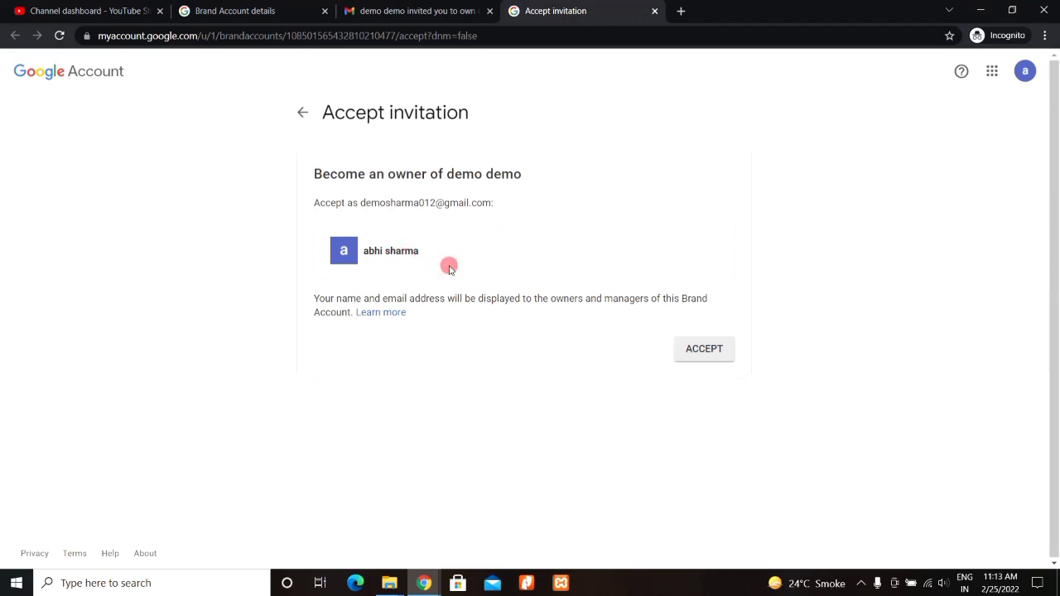
left_click(690, 351)
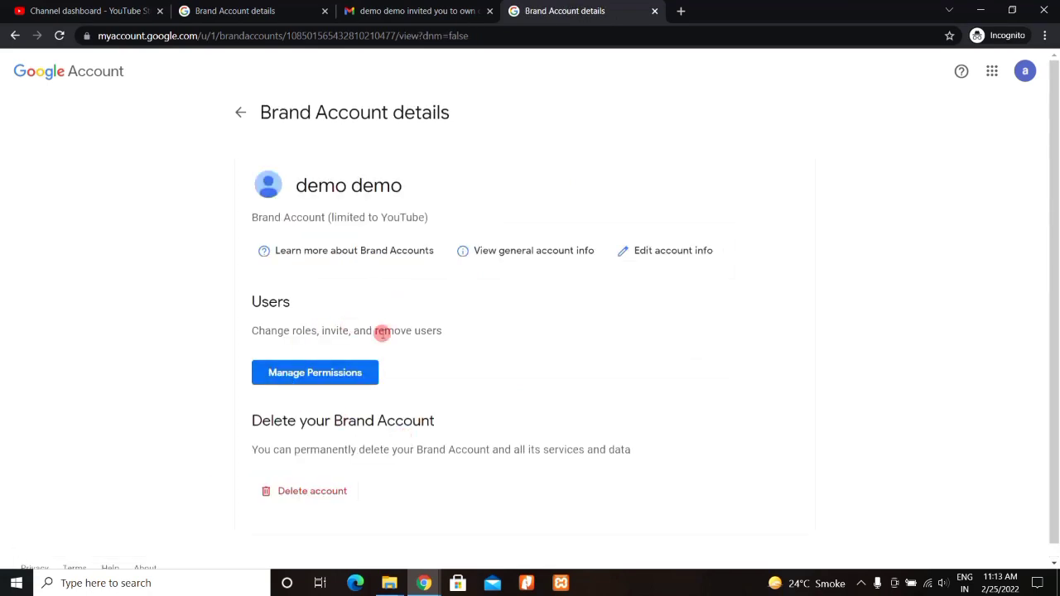
Step: Change the second account's role to Primary owner and confirm the transfer
left_click(338, 372)
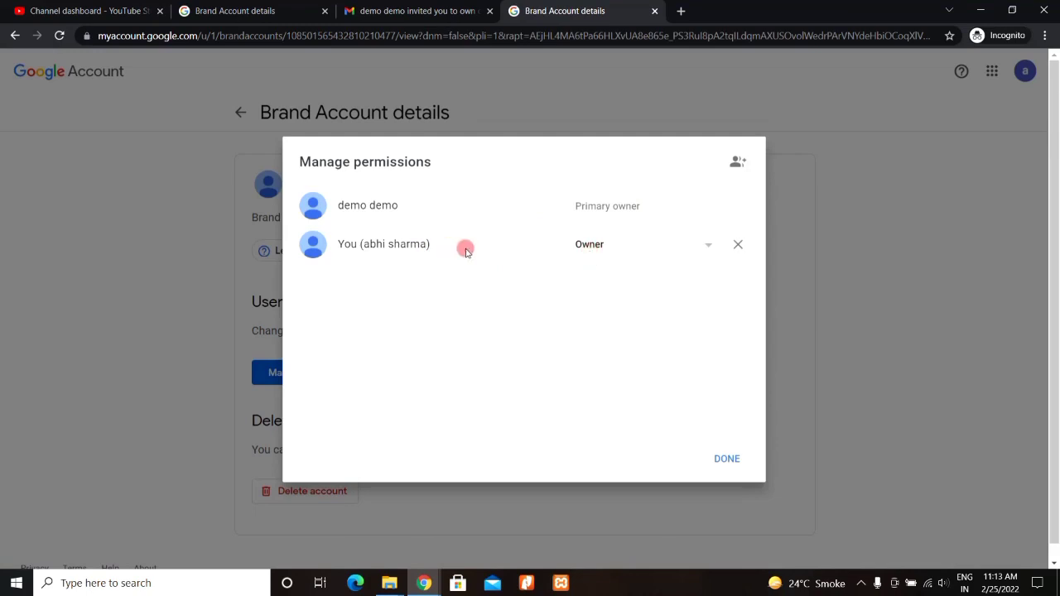
left_click(706, 246)
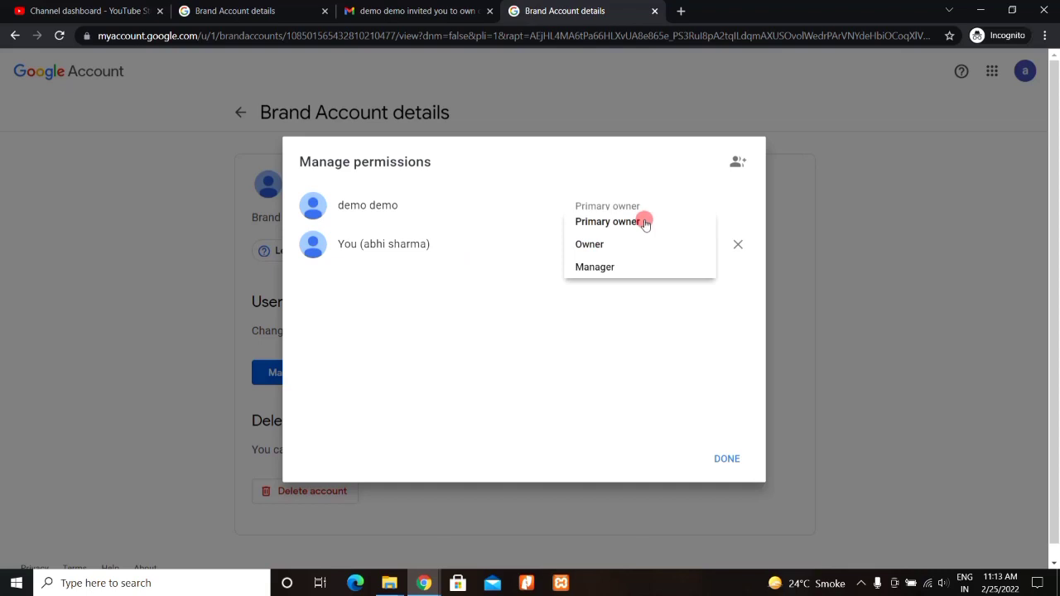
left_click(642, 222)
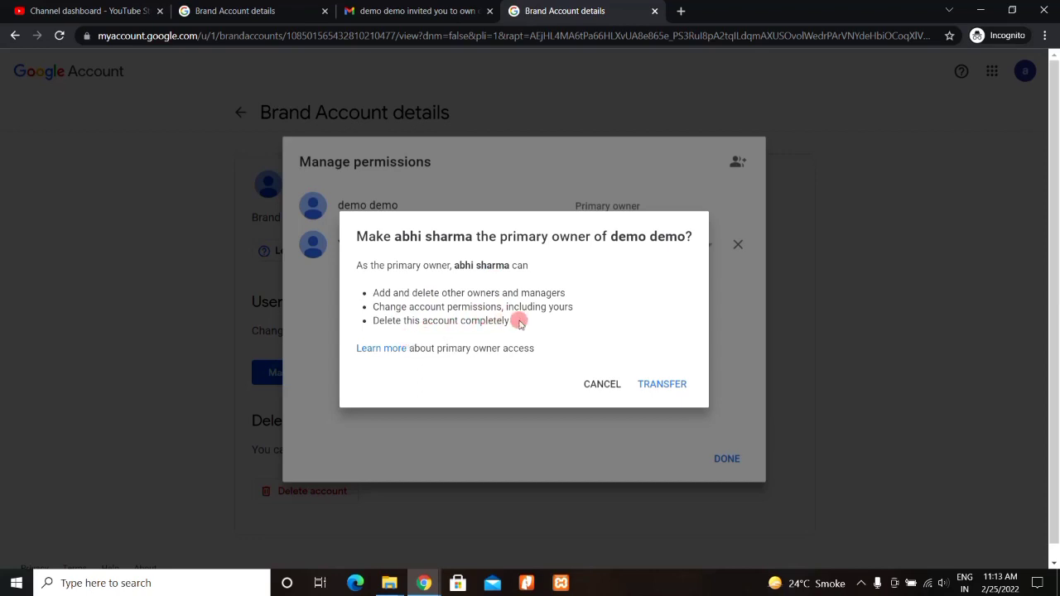
left_click(666, 383)
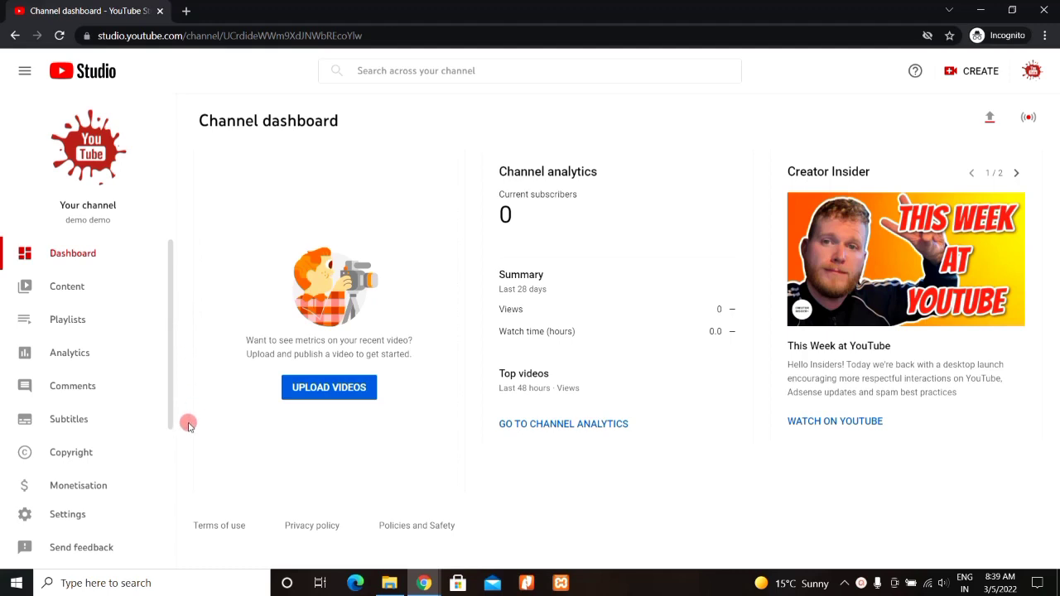
Step: Go to Settings > Permissions and open Manage Permissions for the brand account in a new tab
left_click_drag(171, 372, 170, 403)
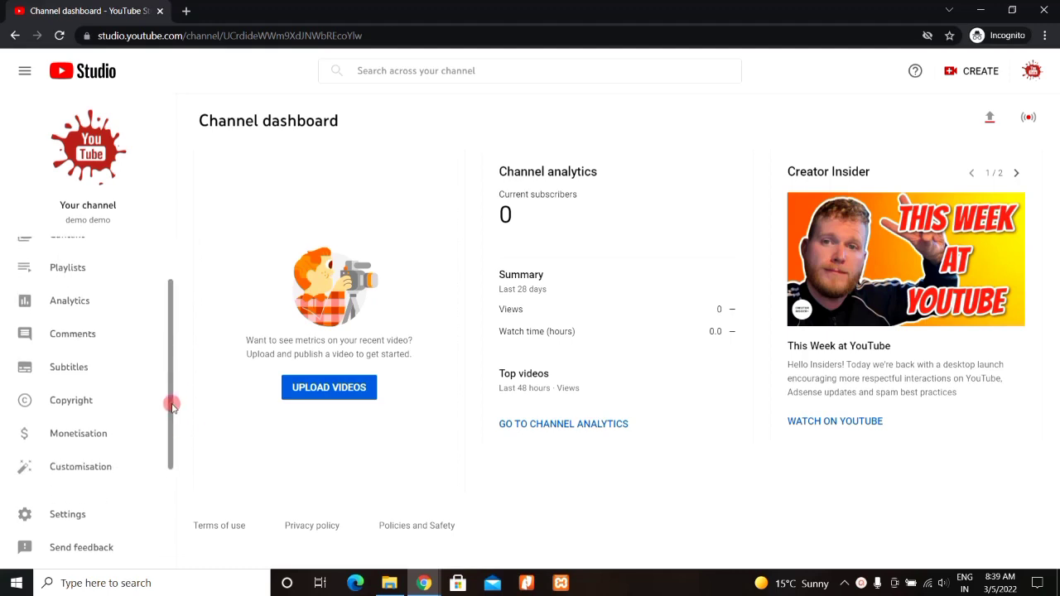
left_click(67, 514)
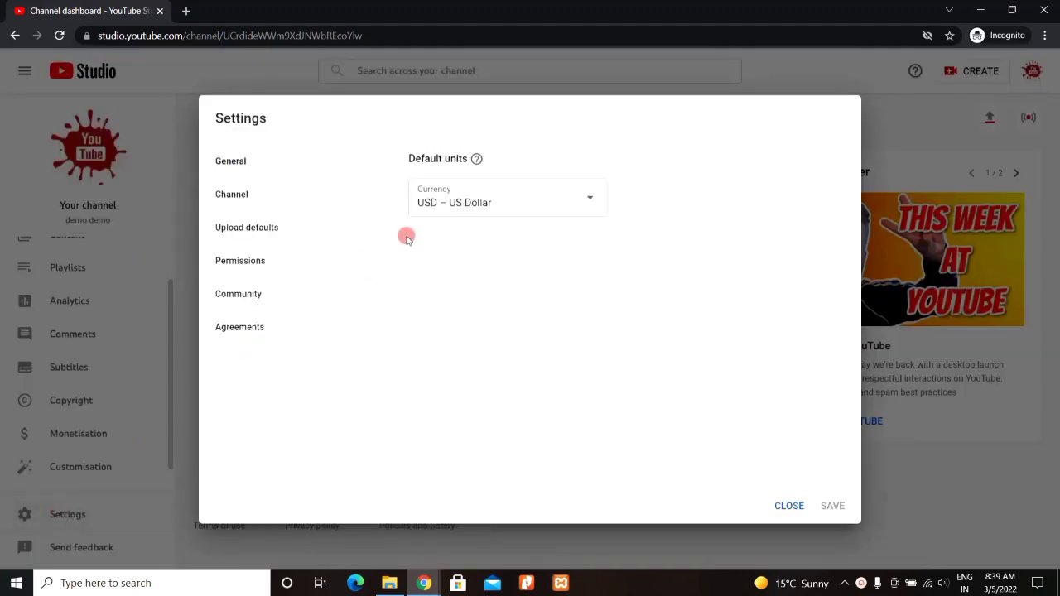
left_click(250, 263)
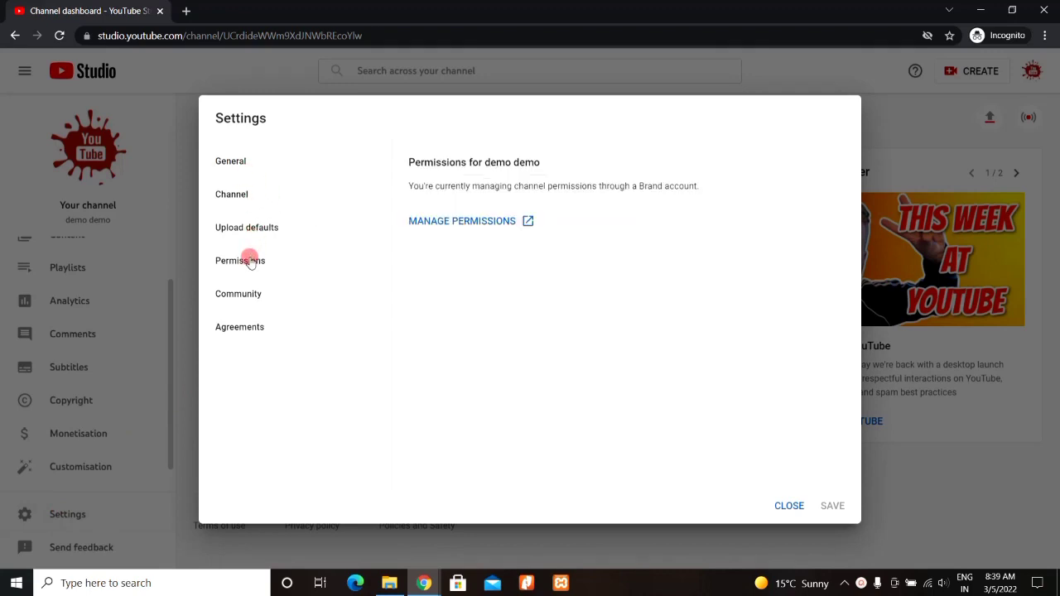
left_click(487, 221)
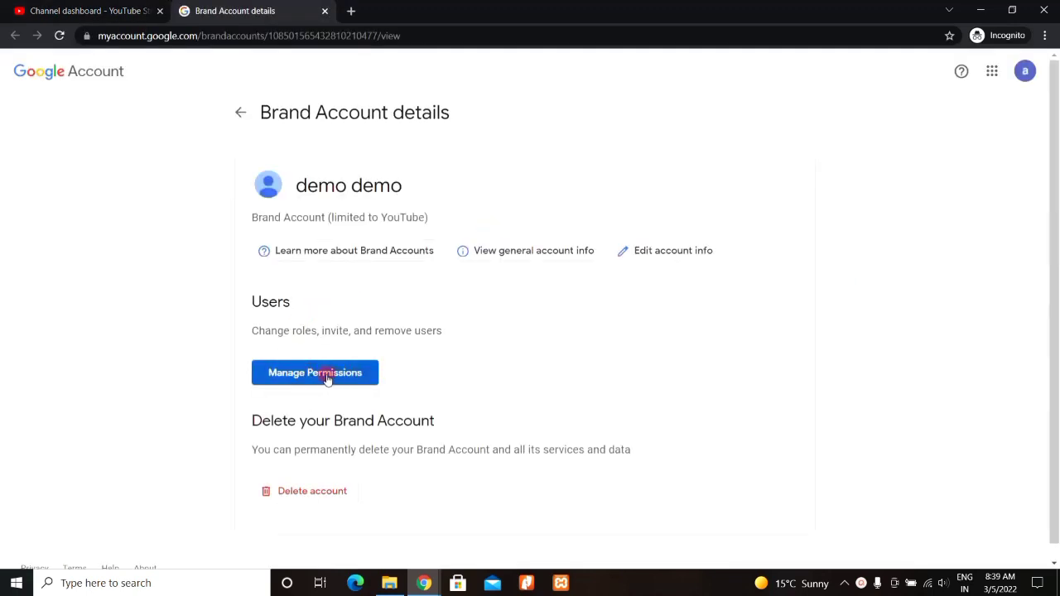
Step: Change the signed-in account's role to Primary owner and confirm the ownership transfer
left_click(327, 378)
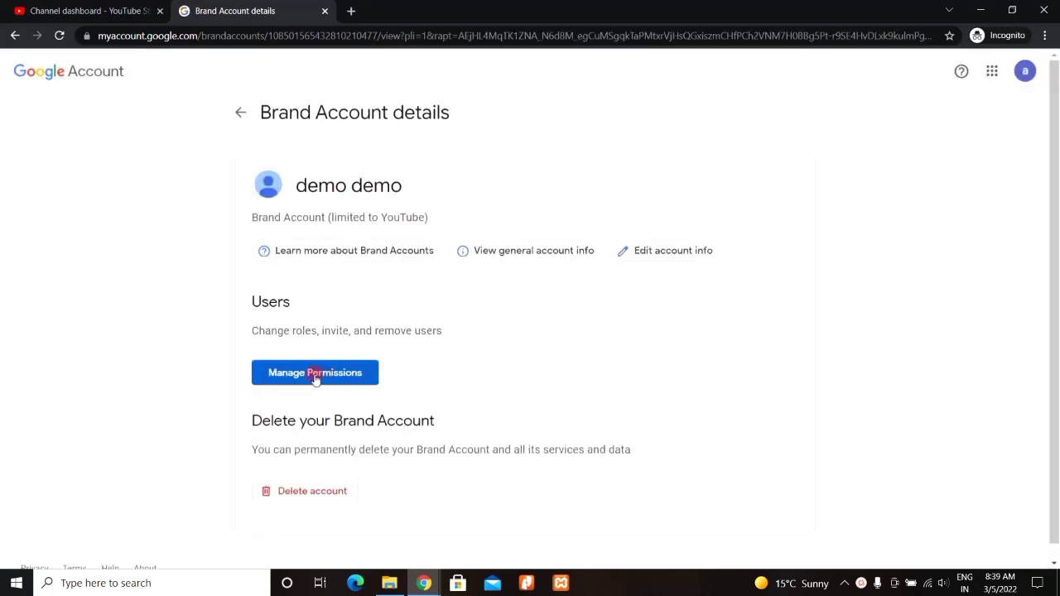
left_click(315, 373)
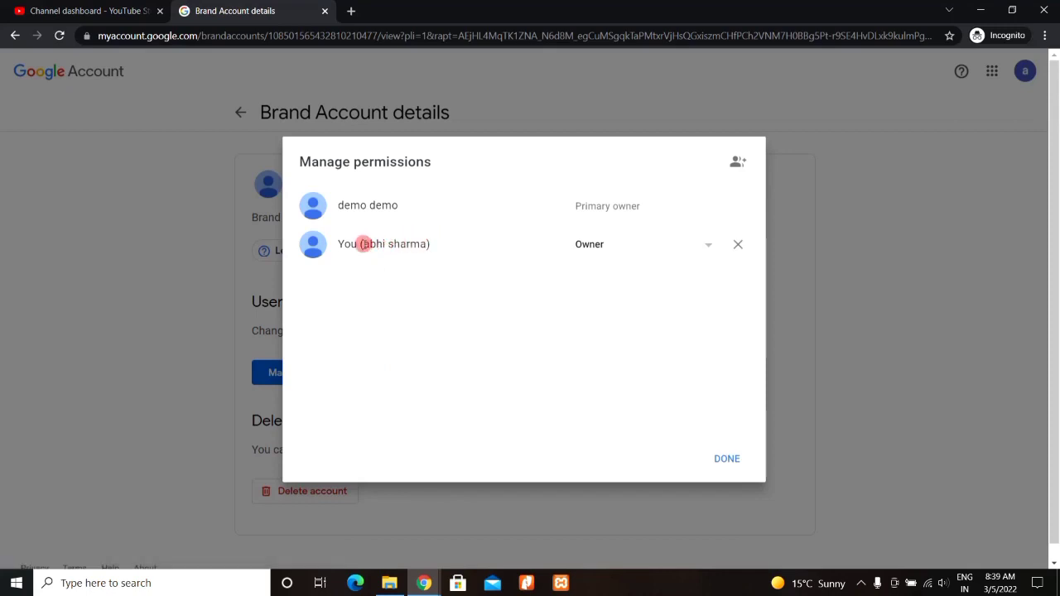
left_click_drag(365, 244, 439, 246)
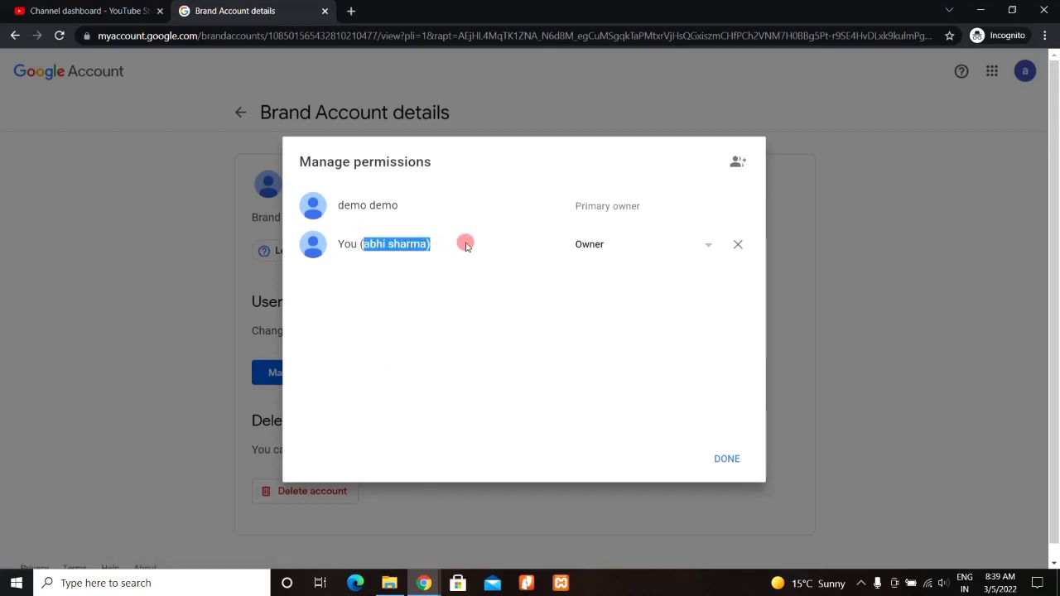
left_click(474, 243)
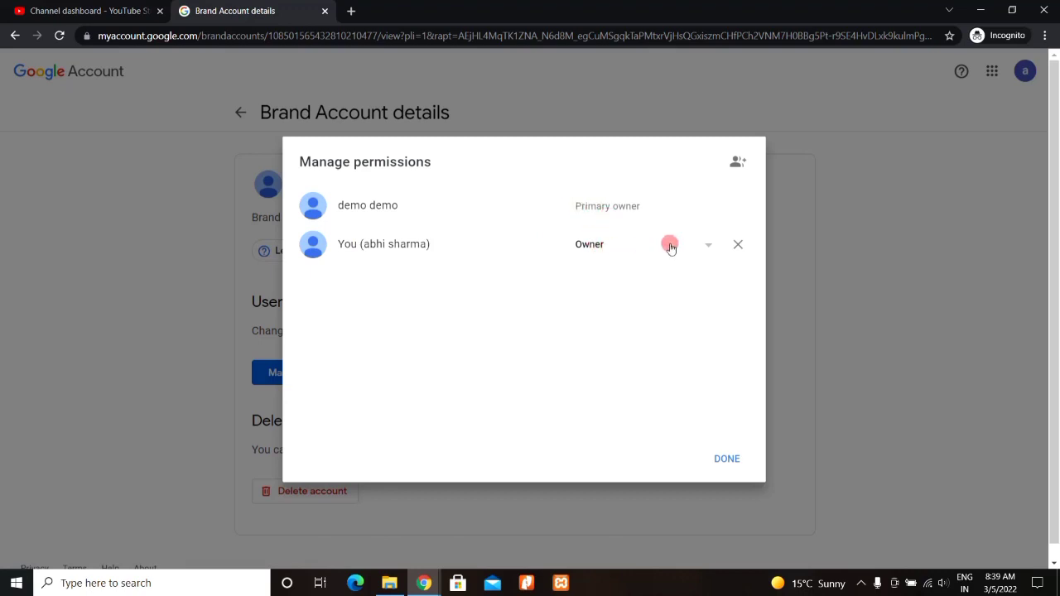
left_click(710, 246)
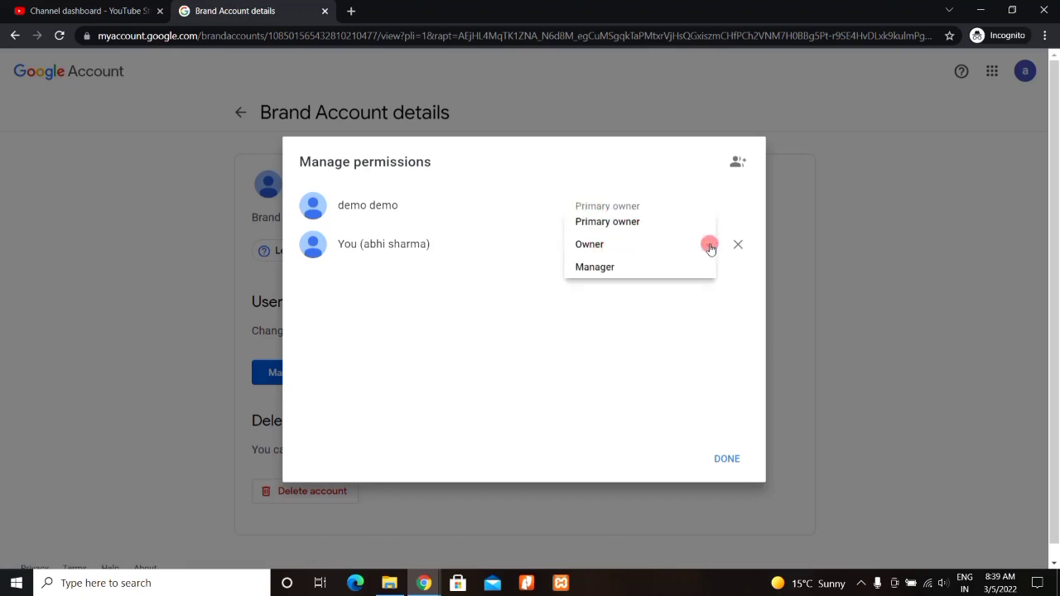
left_click(671, 224)
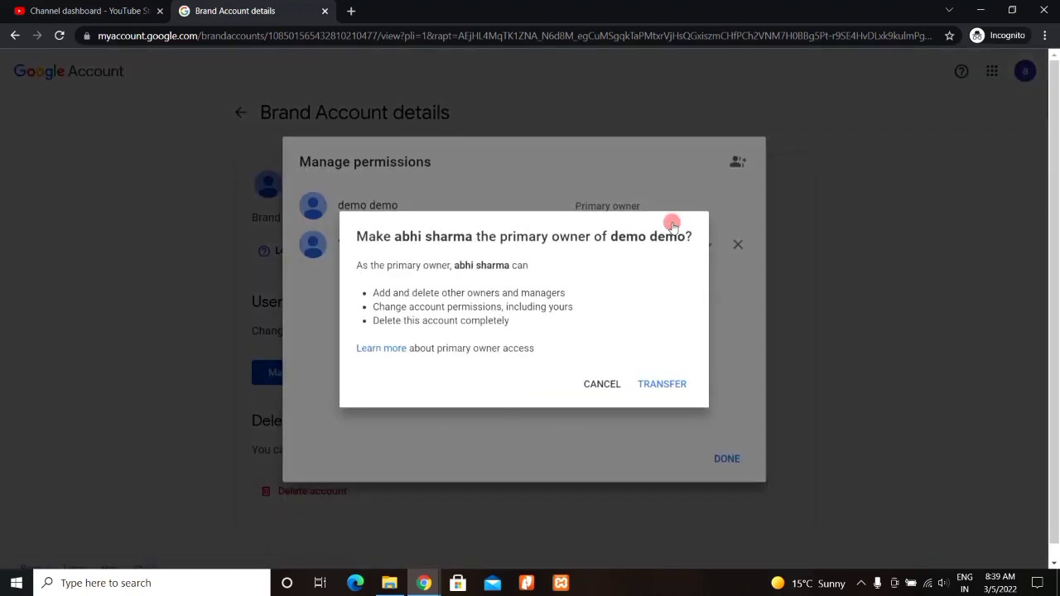
left_click(661, 385)
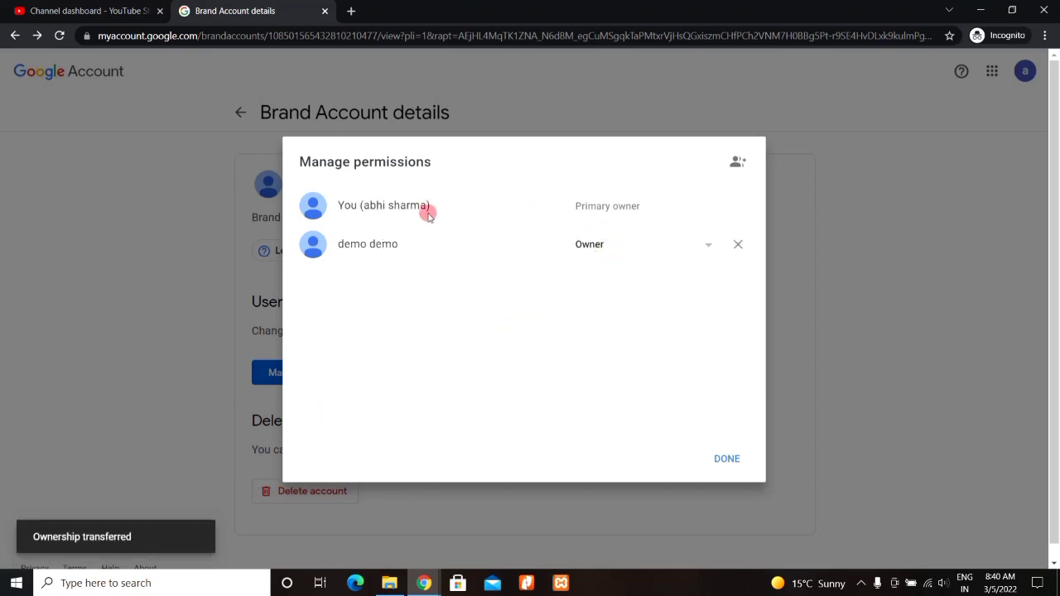
Step: Remove the original owner from the brand account's users and close the permissions list
left_click_drag(343, 205, 505, 207)
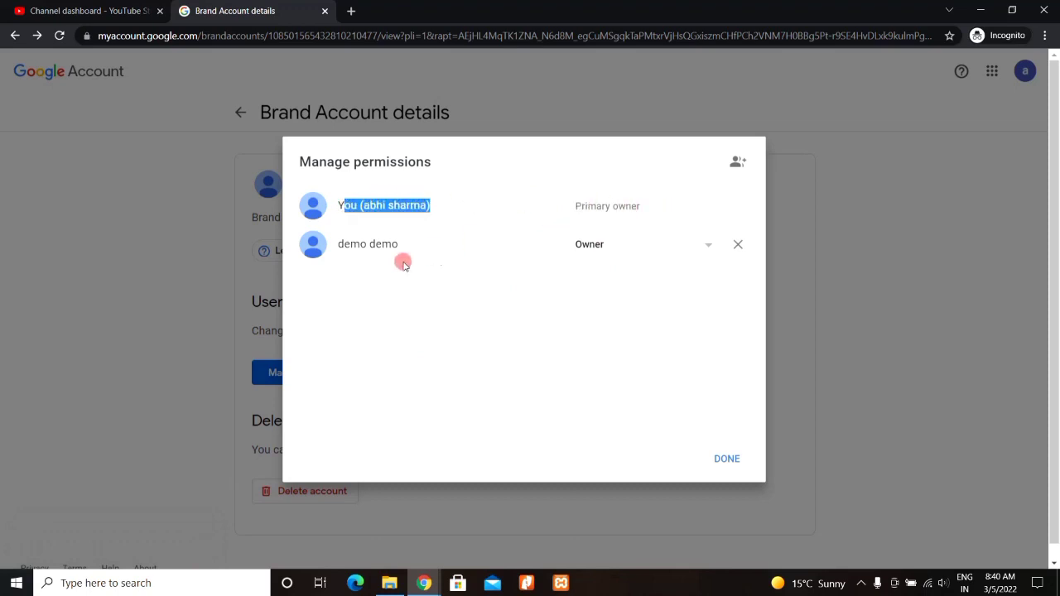
left_click_drag(351, 244, 651, 246)
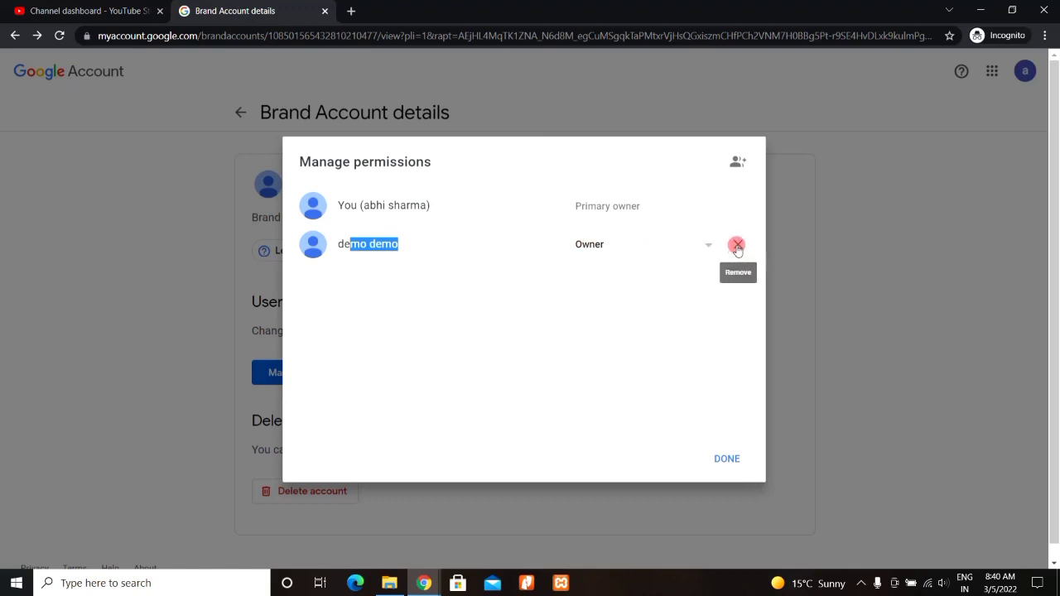
left_click(737, 246)
left_click(690, 364)
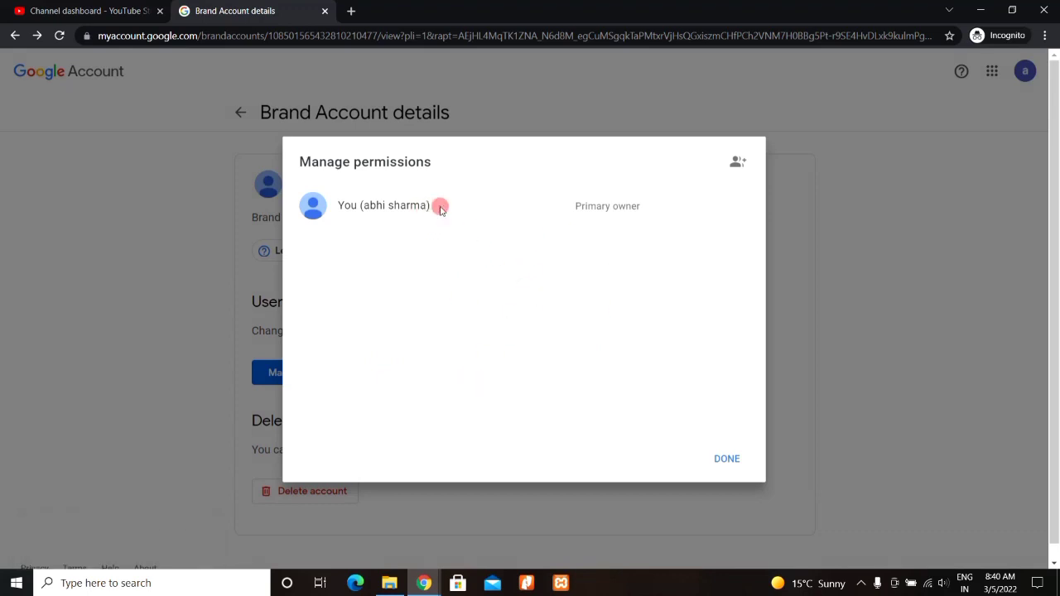
left_click(727, 460)
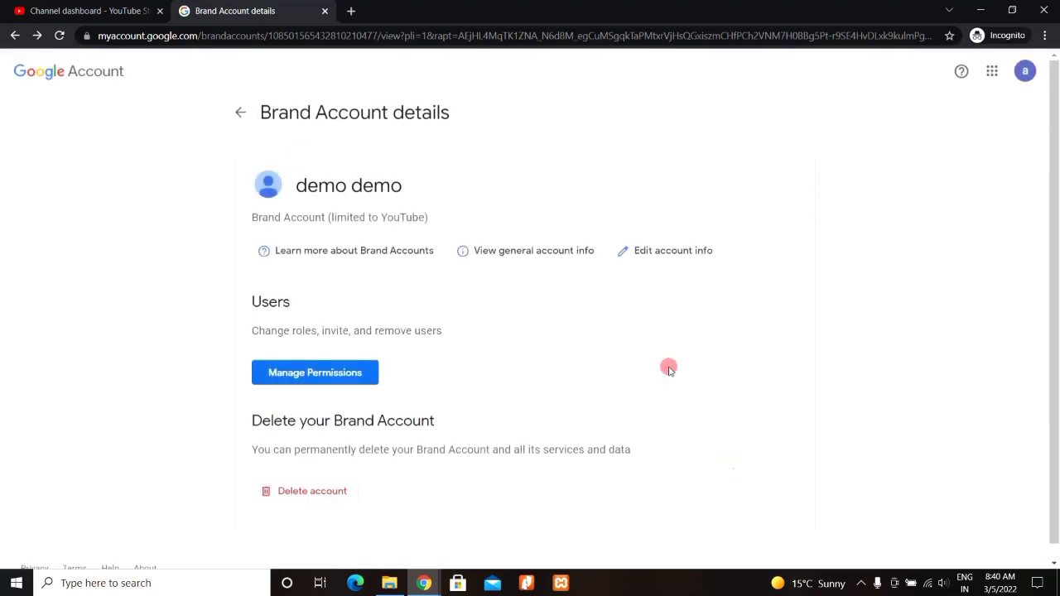
left_click(283, 18)
Step: Close the brand account tab and Settings, reload the dashboard, and show the Switch account list
left_click(324, 11)
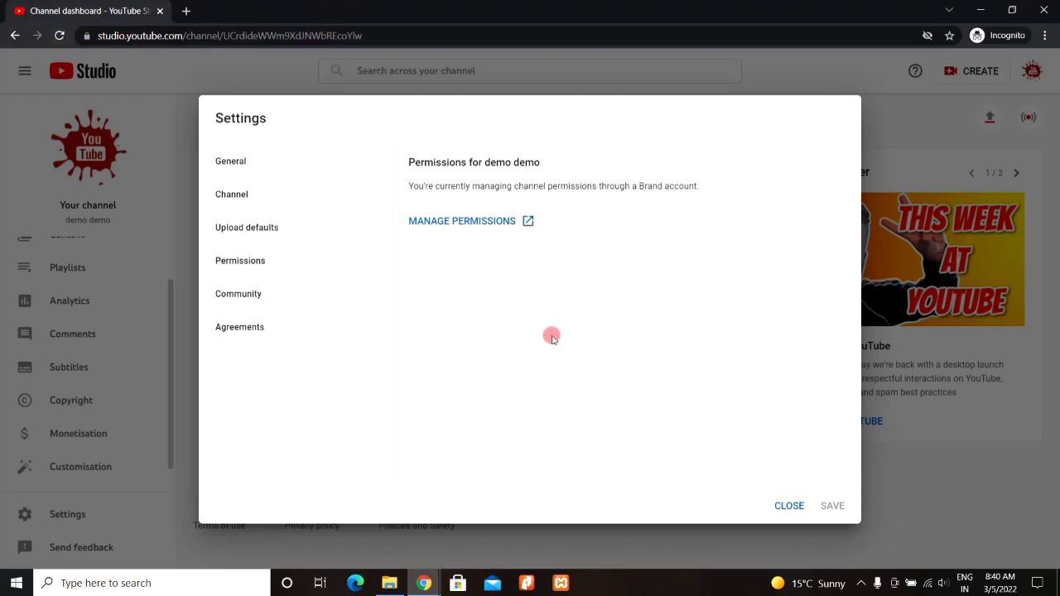
left_click(788, 505)
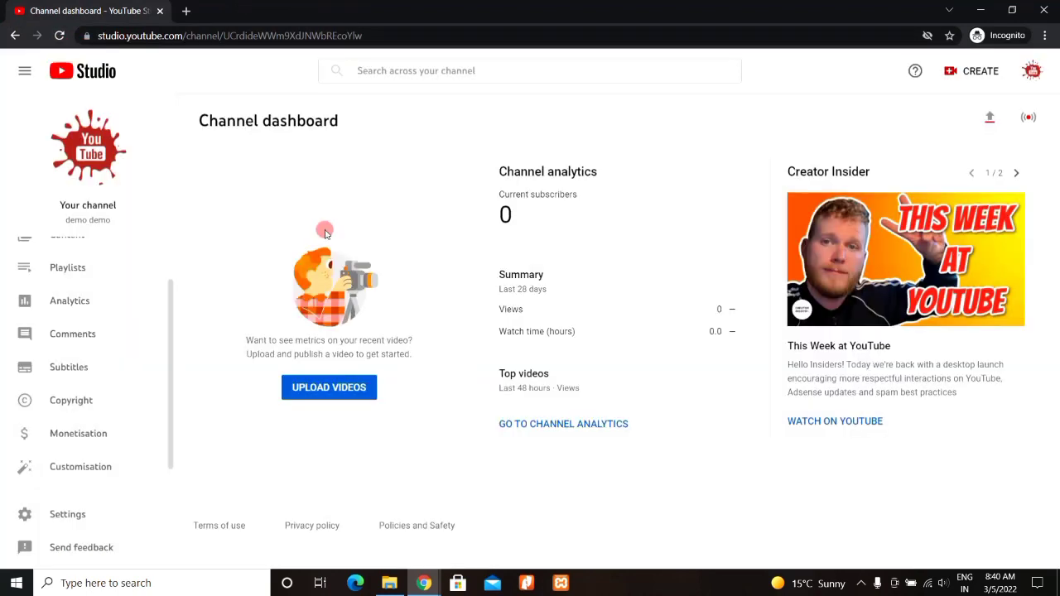
left_click(59, 36)
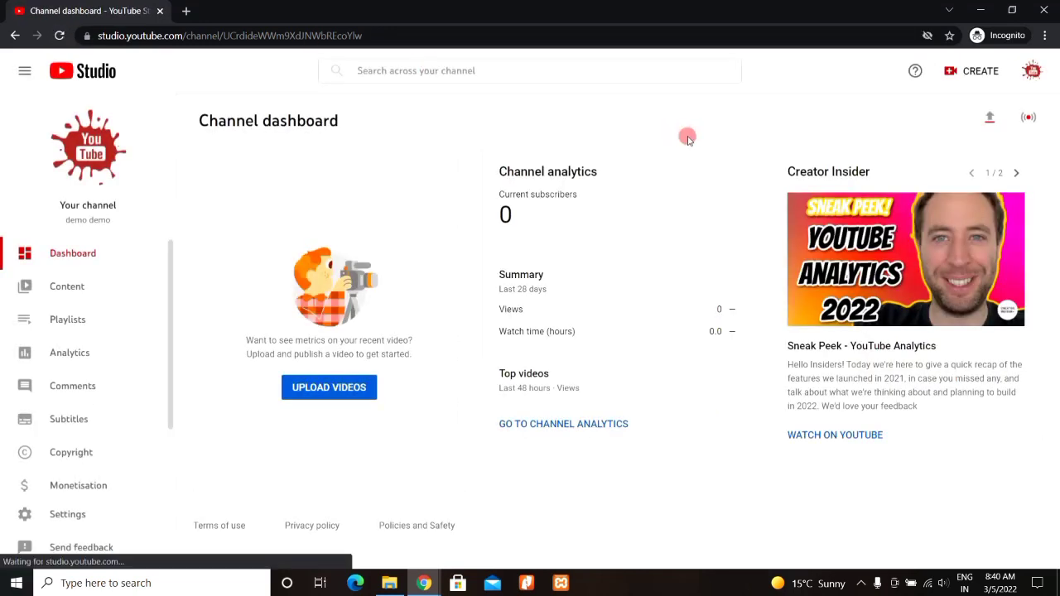
left_click(1034, 73)
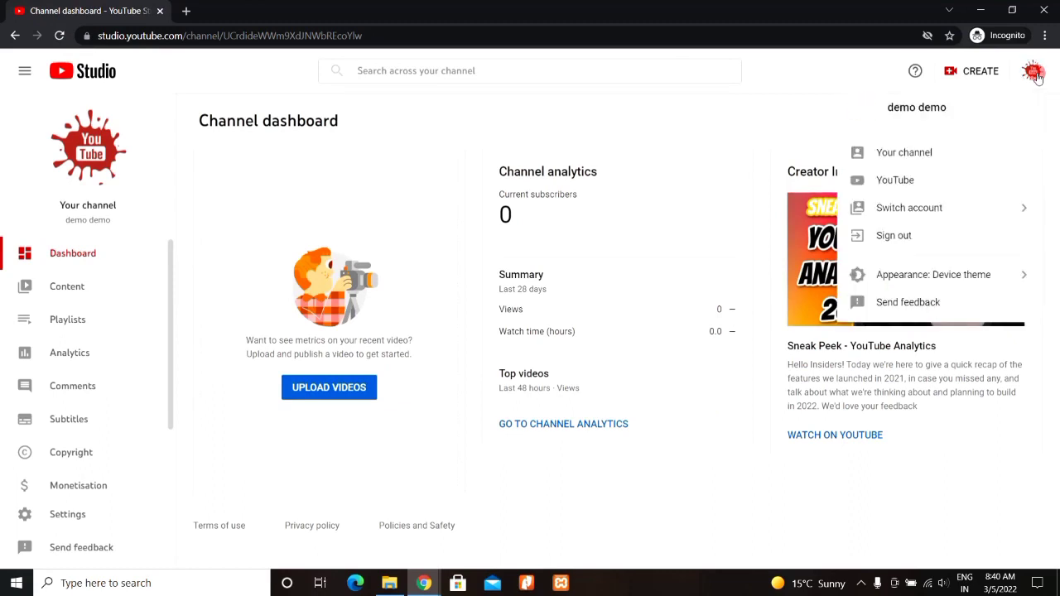
left_click(963, 215)
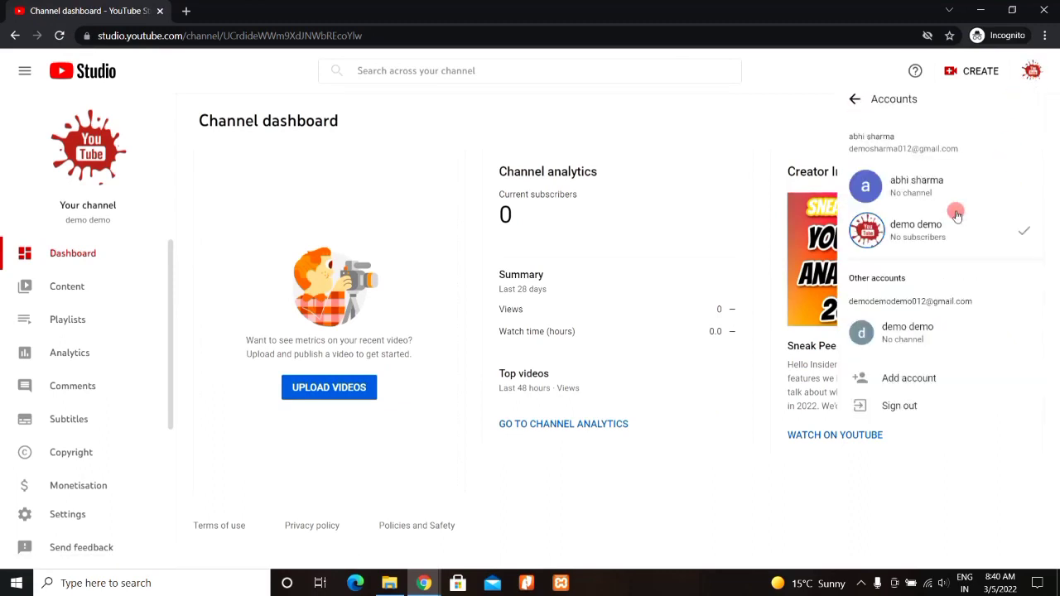